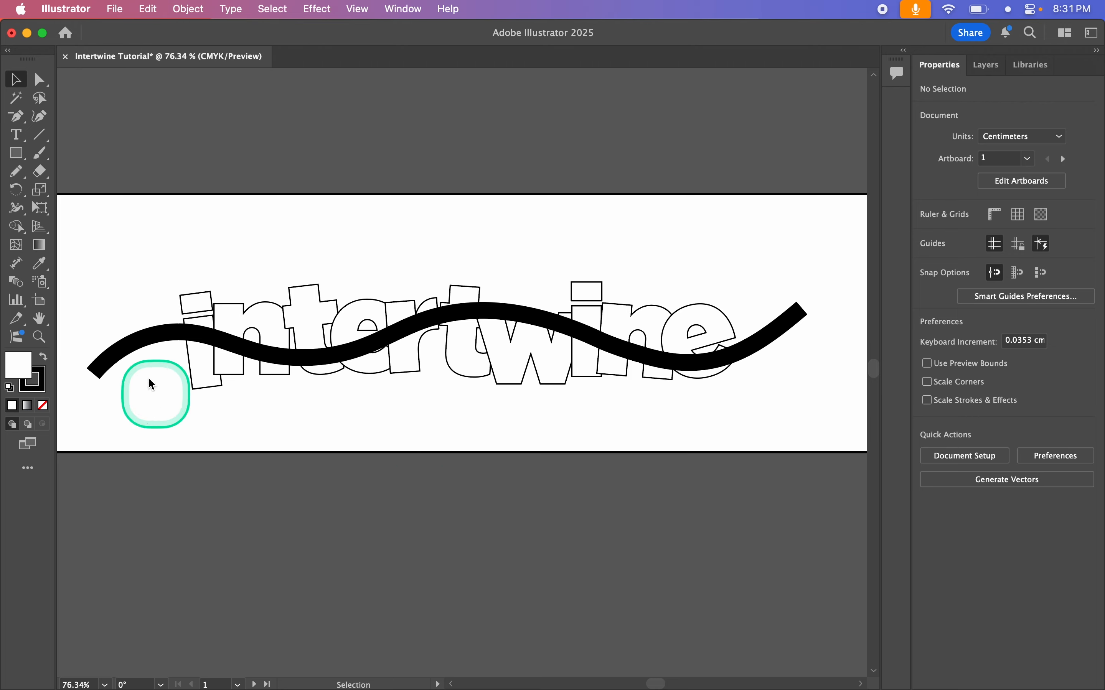
Step: Select the intertwine lettering together with the thick wavy stroke and make an Intertwine object from them
left_click_drag(734, 433, 766, 420)
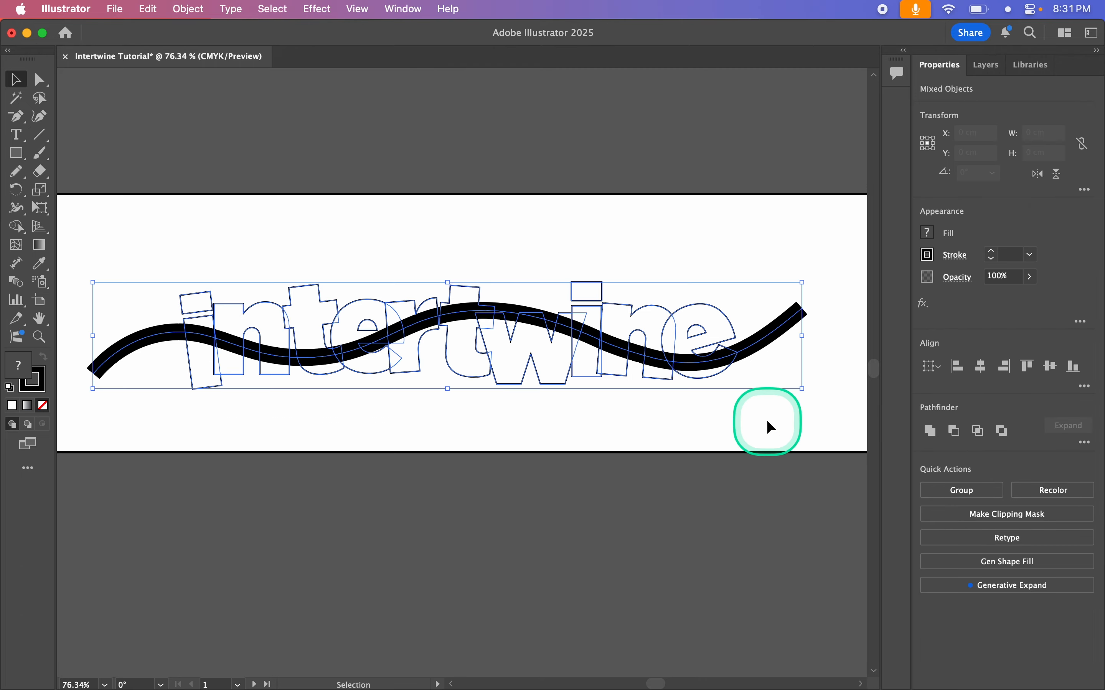
left_click(185, 10)
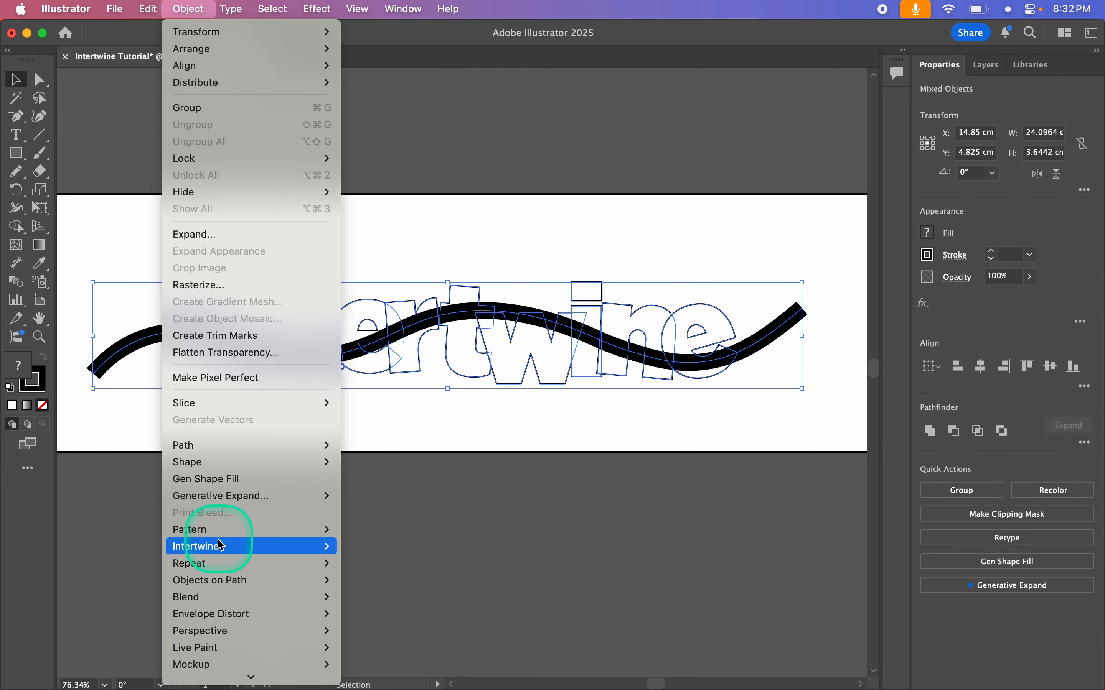
mouse_move(262, 553)
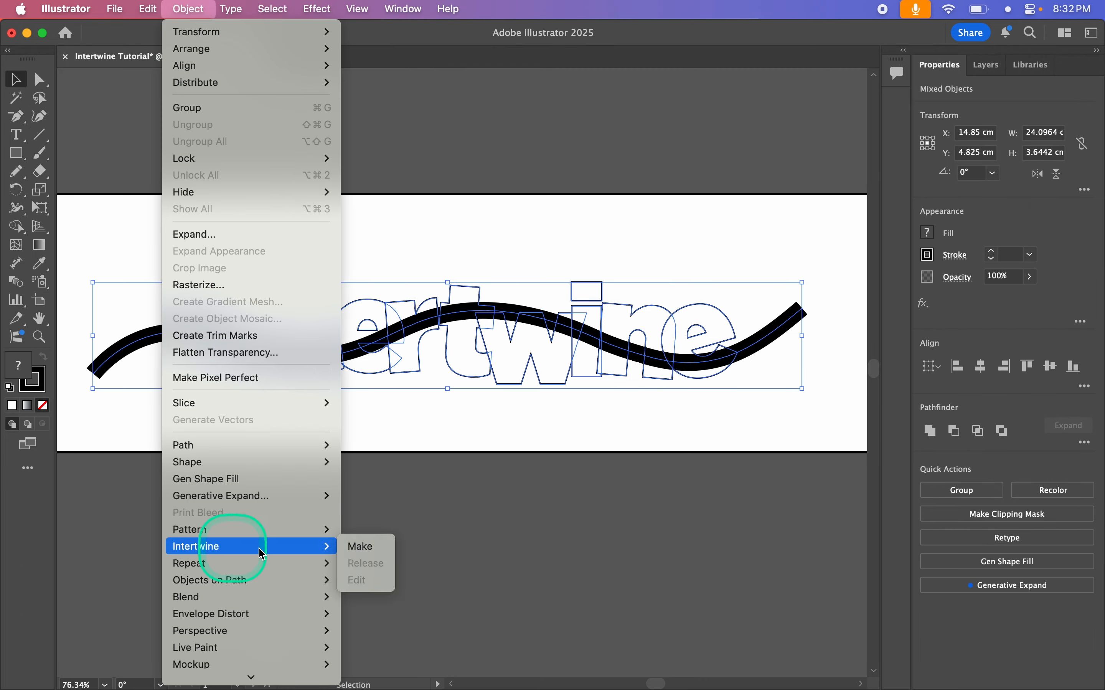
left_click(361, 547)
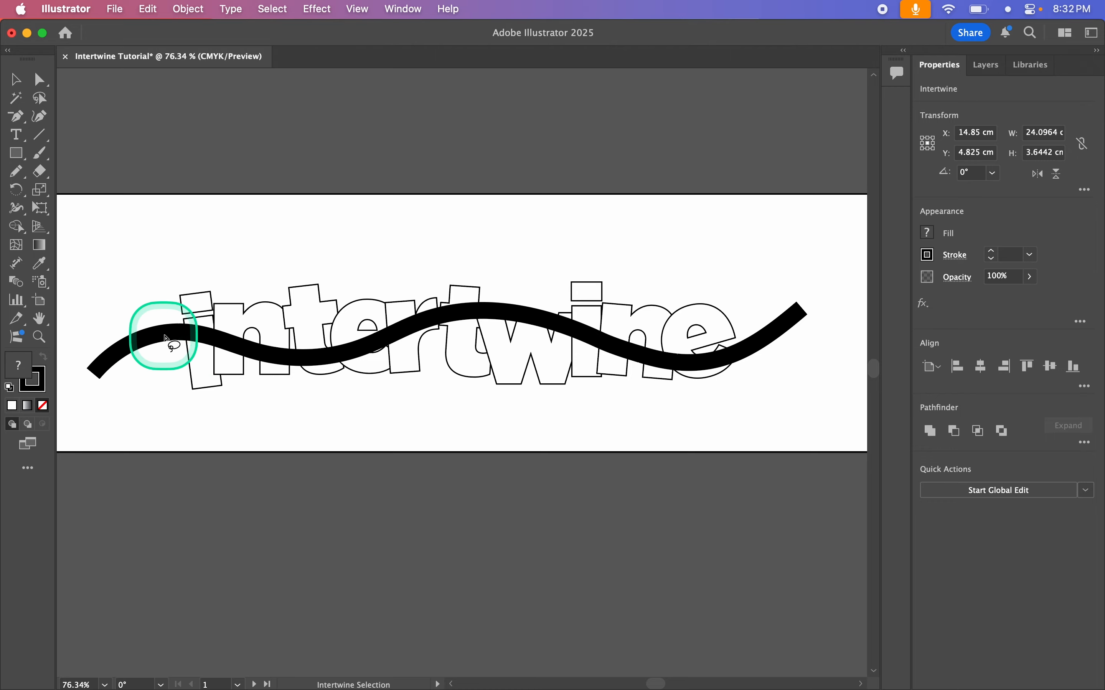
Step: Bring the first letters, from i through r, in front of the wavy stroke where they cross it
mouse_move(165, 338)
left_mouse_down()
mouse_move(196, 328)
mouse_move(214, 342)
left_mouse_up()
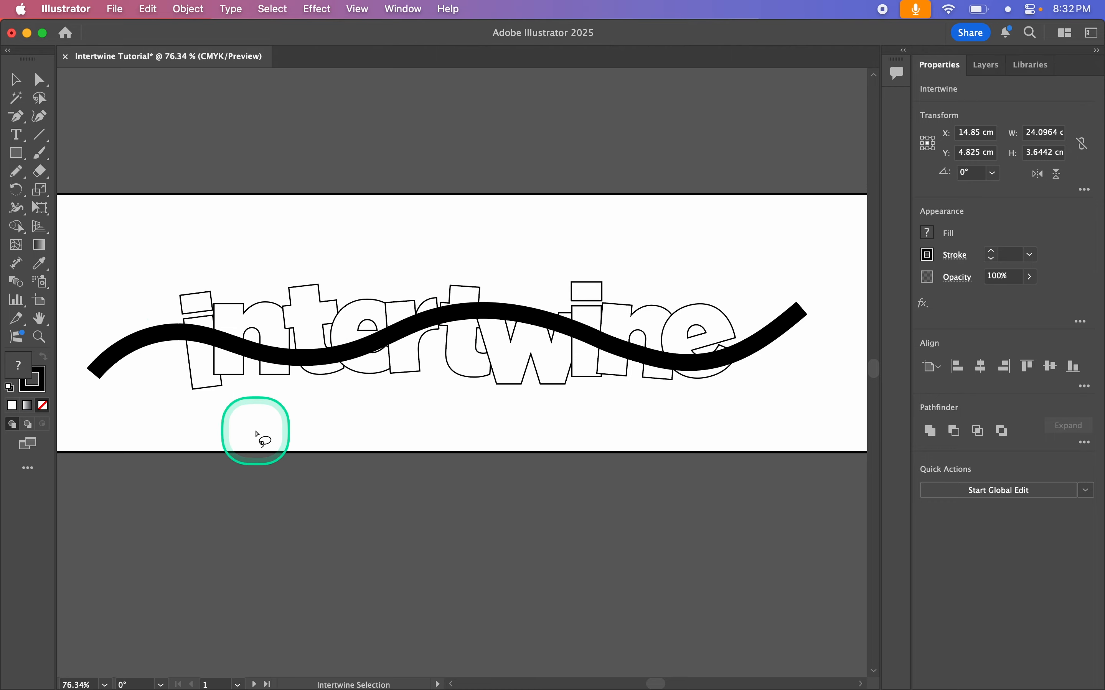
left_click(201, 338)
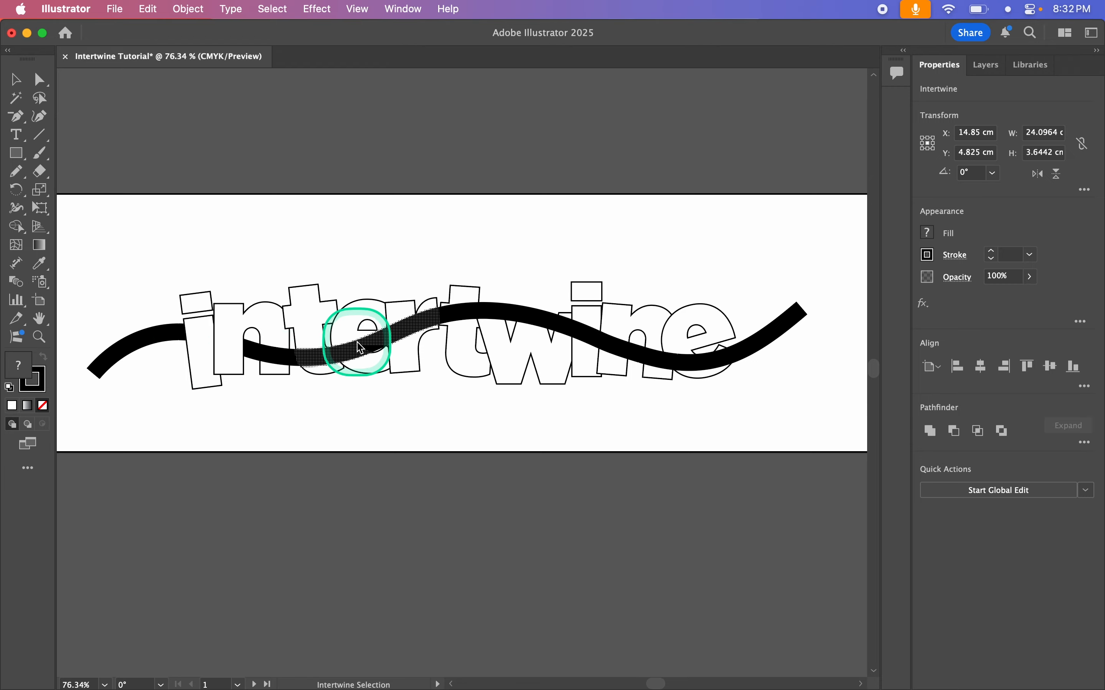
left_click(375, 340)
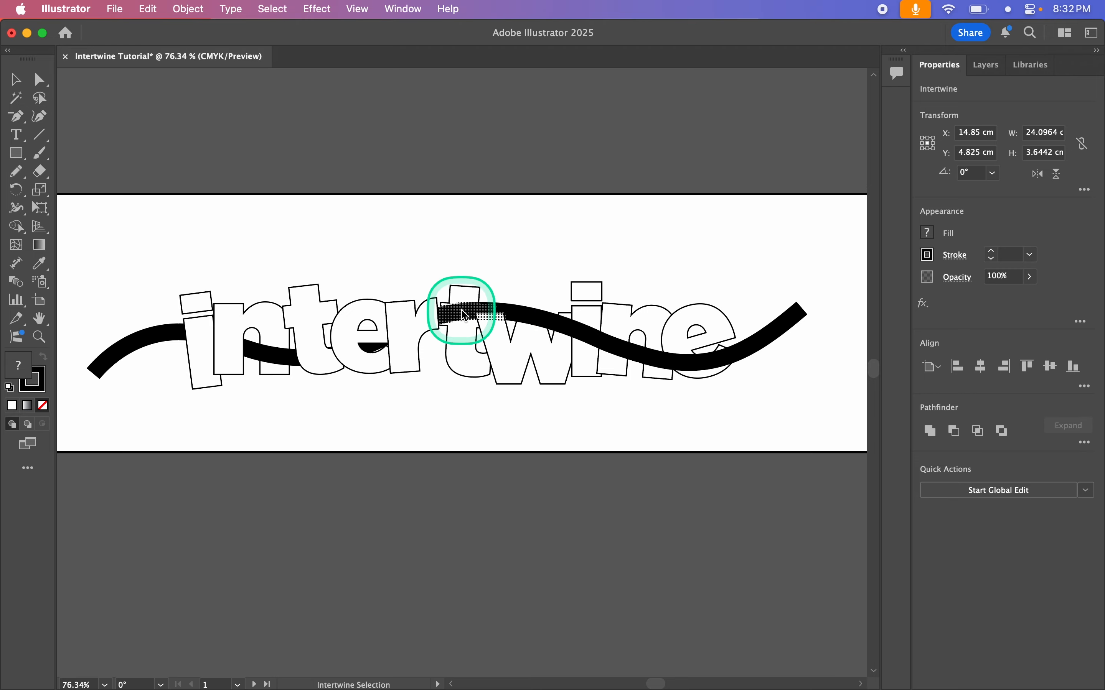
Step: Swap the stacking order where the wavy stroke crosses the second t, the w and the second n
left_click(462, 306)
left_click(461, 308)
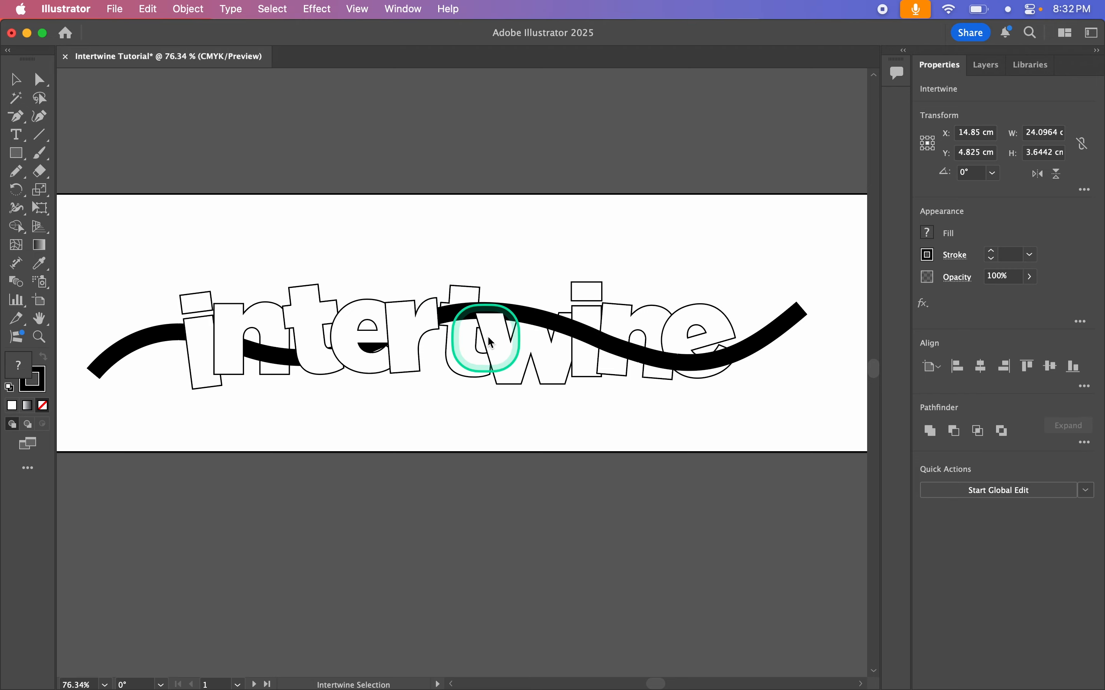
left_click(486, 324)
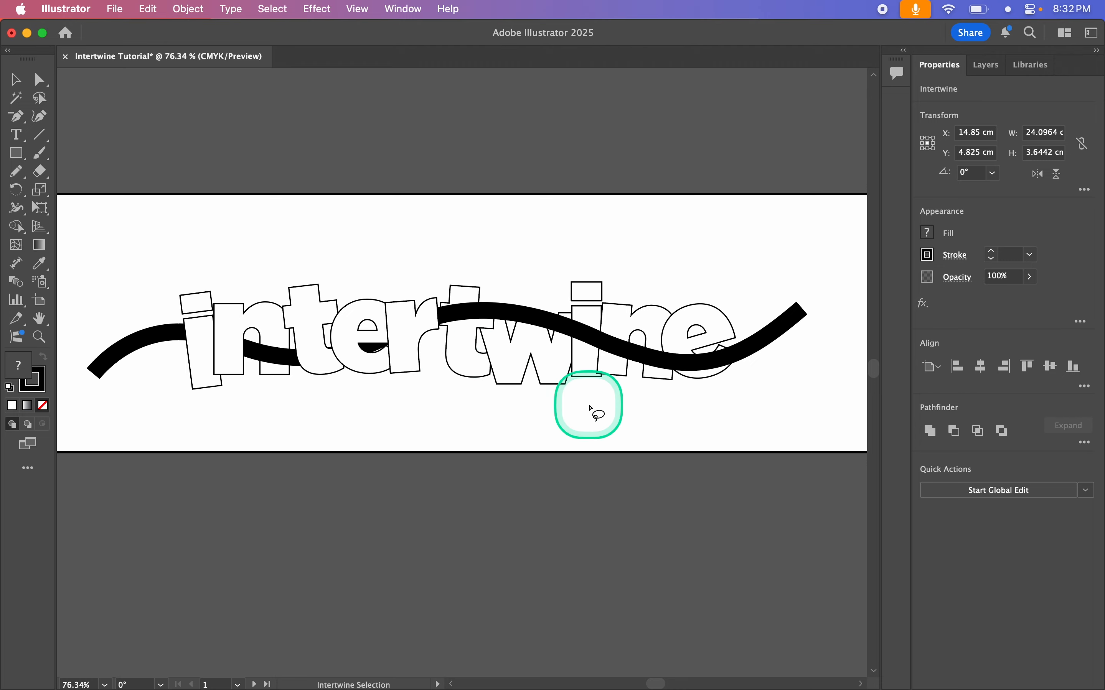
left_click(655, 358)
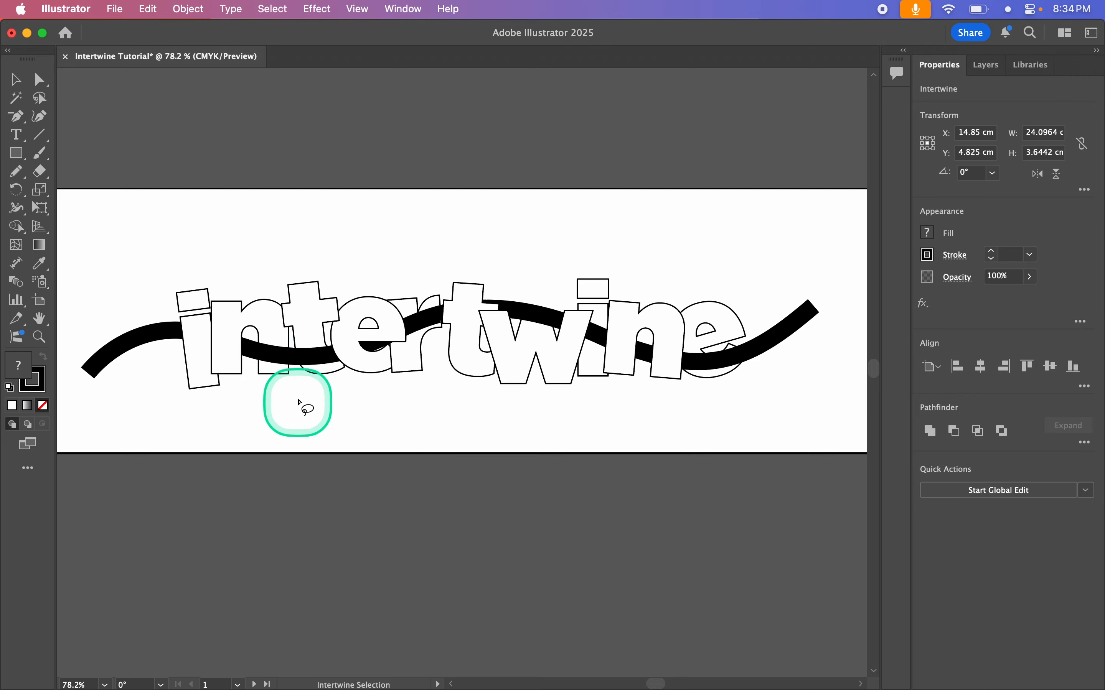
Step: Try lassoing the area where the wavy stroke crosses the first n and t, and undo it
mouse_move(298, 328)
left_mouse_down()
mouse_move(275, 337)
mouse_move(265, 360)
mouse_move(315, 387)
mouse_move(329, 349)
mouse_move(294, 326)
left_mouse_up()
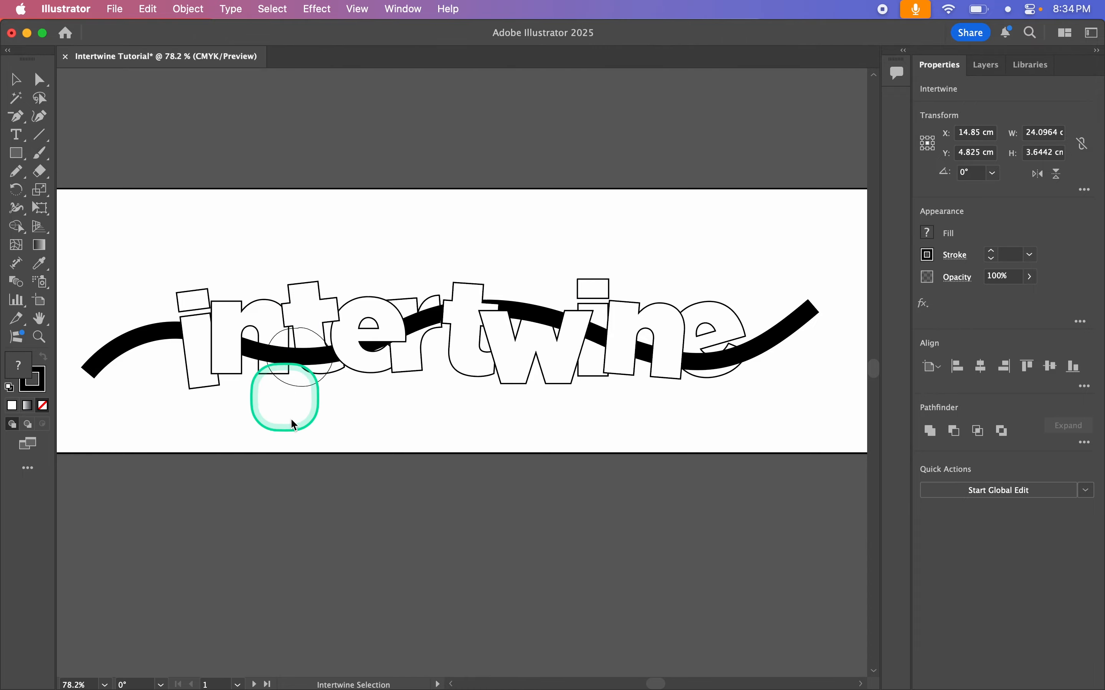
scroll(285, 356, "up", 5)
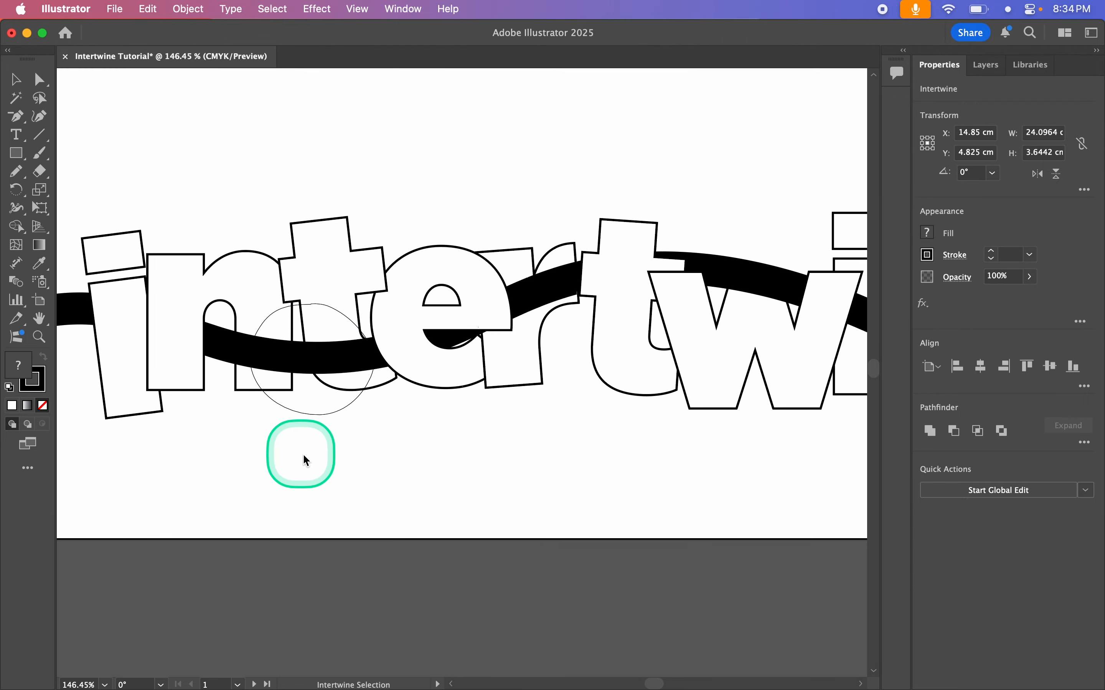
scroll(307, 458, "up", 1)
scroll(306, 461, "up", 5)
key("x")
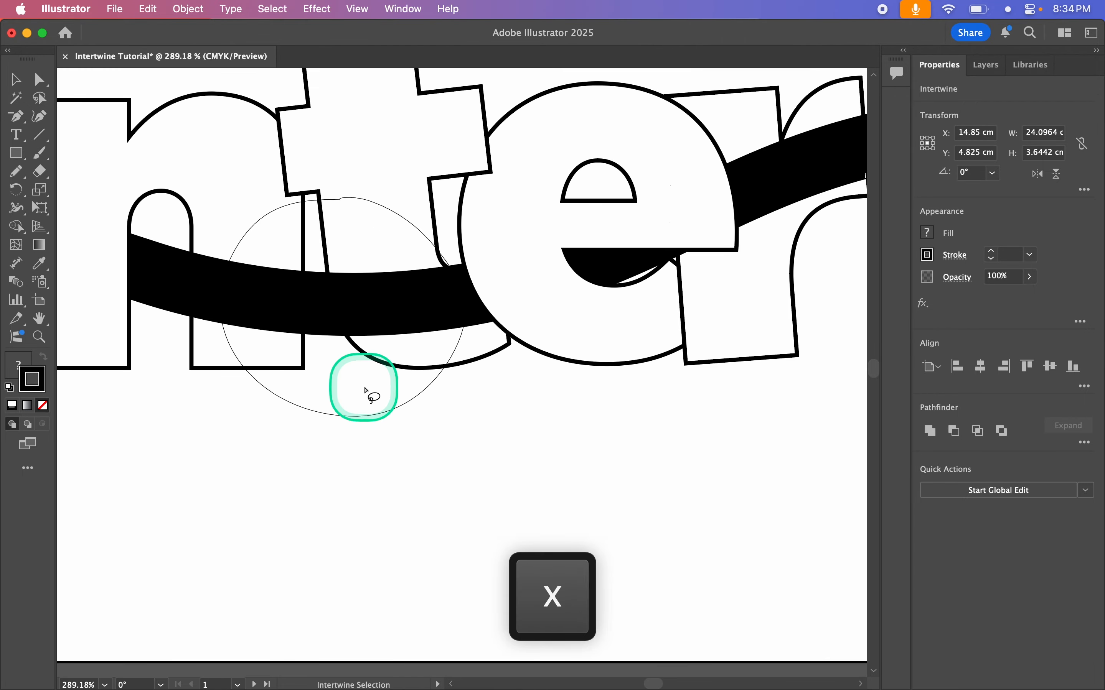
key("cmd+z")
scroll(363, 386, "down", 7)
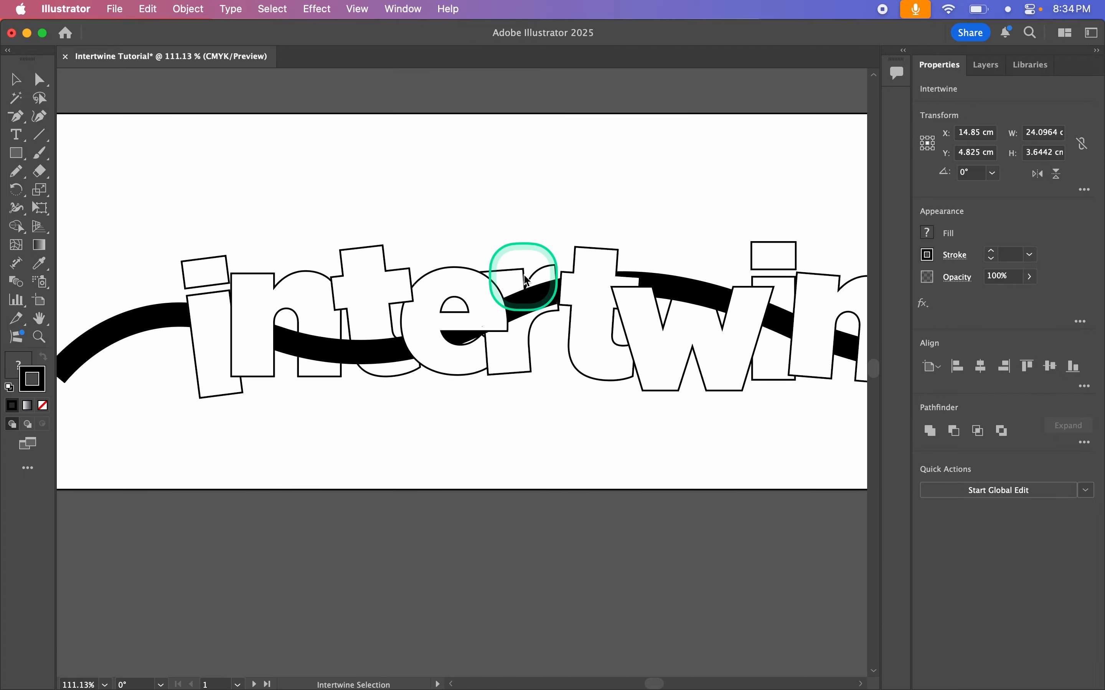
Step: Try lassoing the stroke's crossing with the r between the e and the second t, and undo it
mouse_move(542, 263)
left_mouse_down()
mouse_move(499, 300)
mouse_move(558, 331)
mouse_move(556, 246)
mouse_move(526, 254)
left_mouse_up()
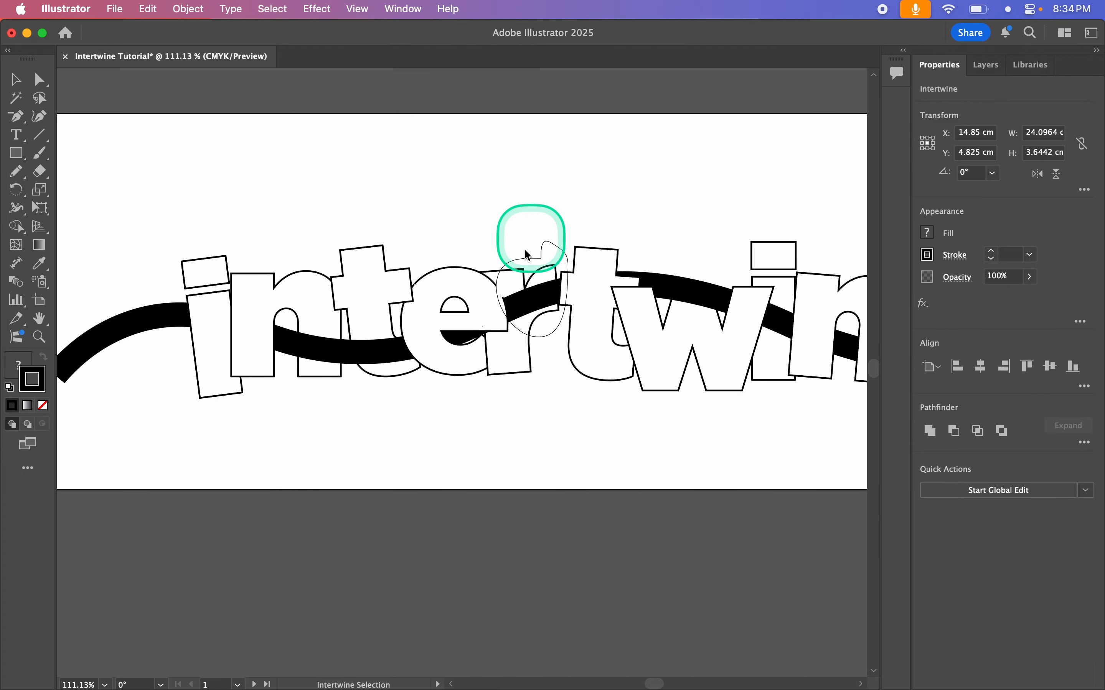
scroll(511, 370, "up", 5)
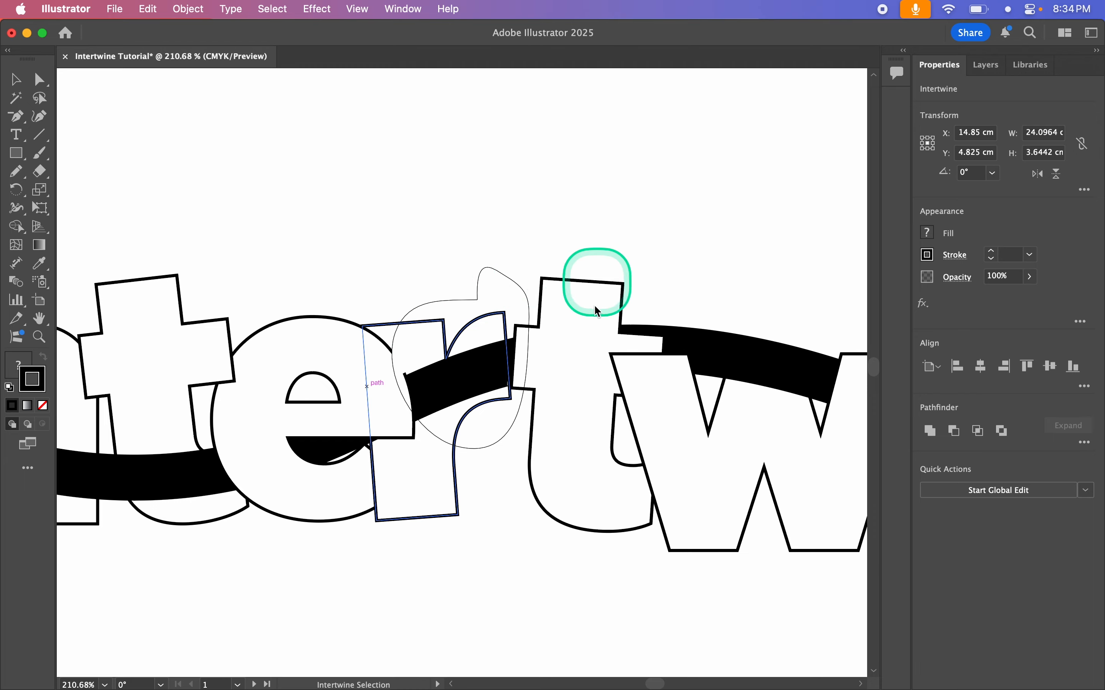
scroll(540, 470, "down", 3)
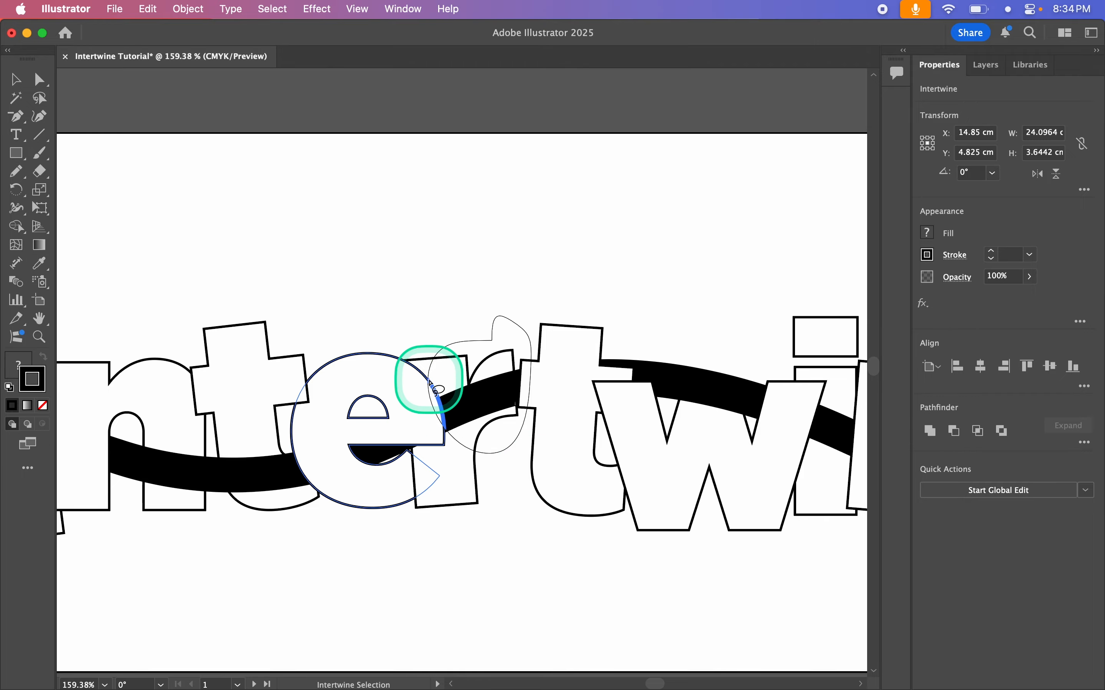
scroll(422, 408, "up", 4)
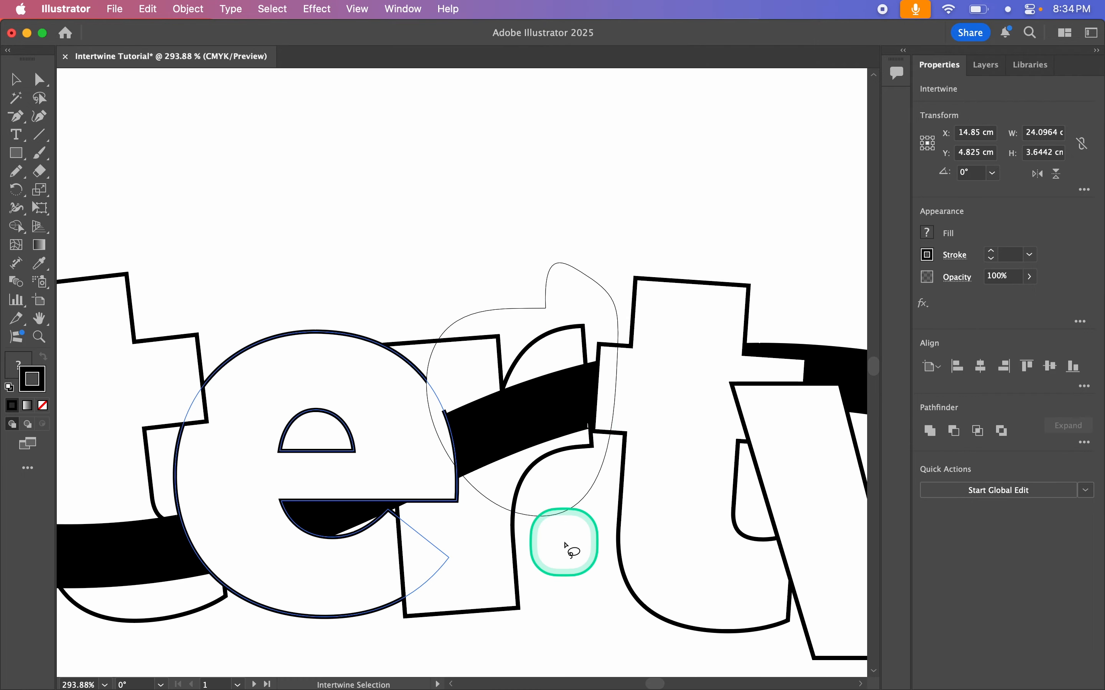
scroll(566, 547, "down", 2)
key("cmd+z")
scroll(566, 547, "down", 2)
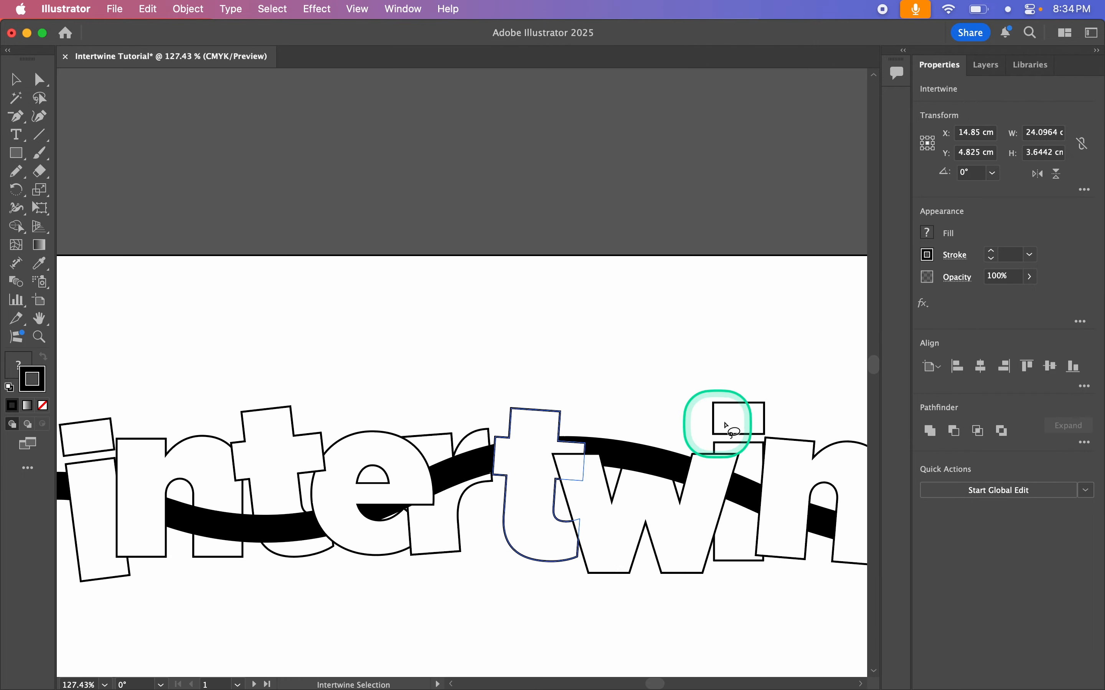
Step: Bring the wavy stroke in front of the w's upper arms, and exit Intertwine editing with the artwork deselected
mouse_move(630, 424)
left_mouse_down()
mouse_move(645, 522)
mouse_move(709, 454)
mouse_move(638, 398)
left_mouse_up()
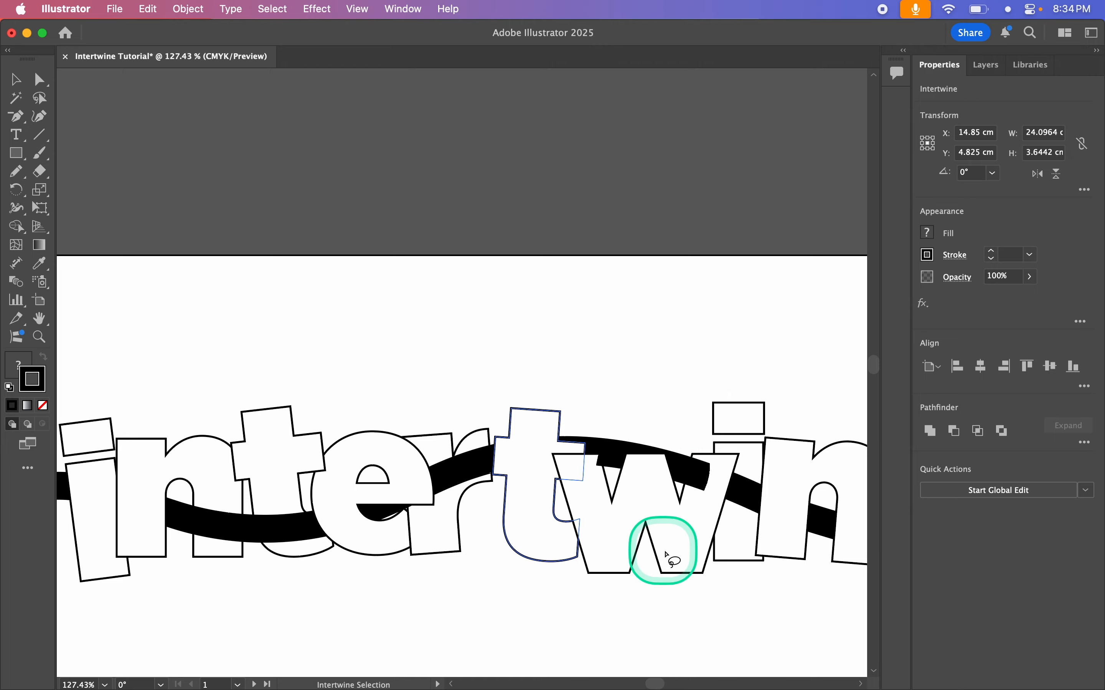
scroll(634, 532, "right", 1)
scroll(633, 533, "right", 1)
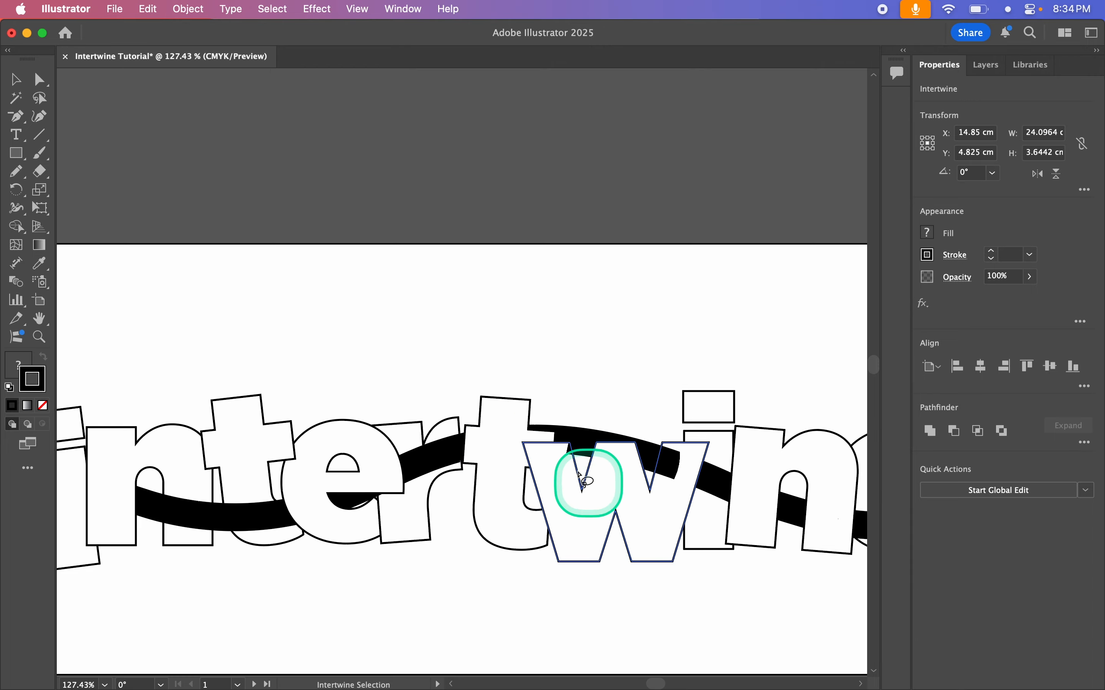
mouse_move(678, 452)
left_mouse_down()
mouse_move(666, 473)
mouse_move(692, 441)
mouse_move(687, 466)
left_mouse_up()
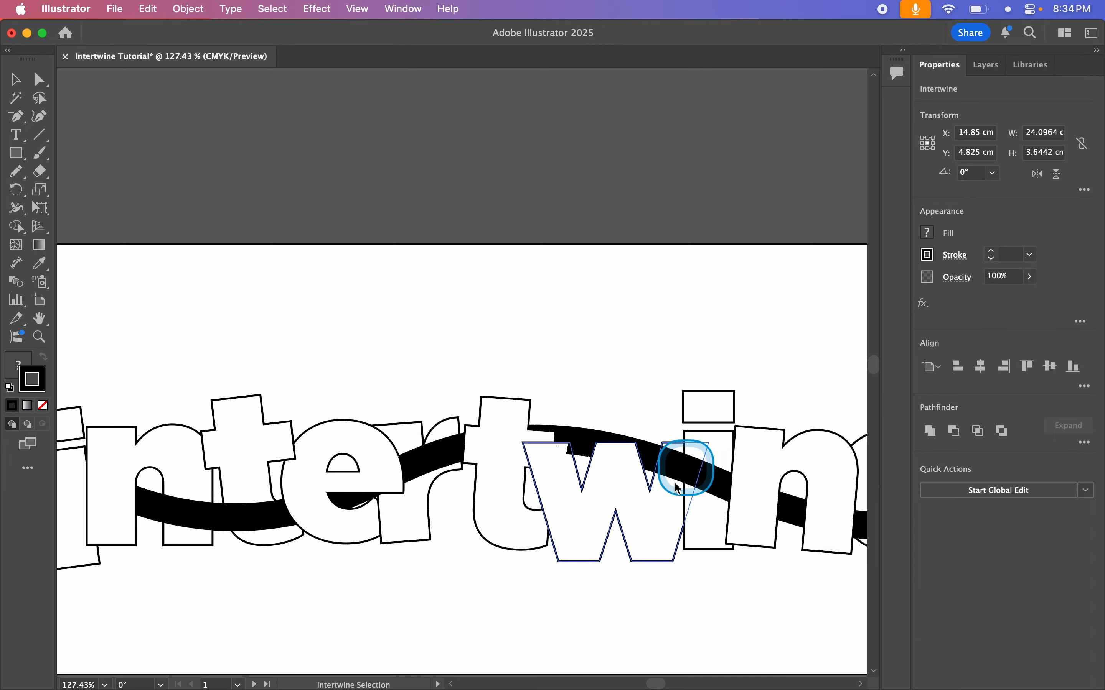
scroll(633, 375, "down", 3)
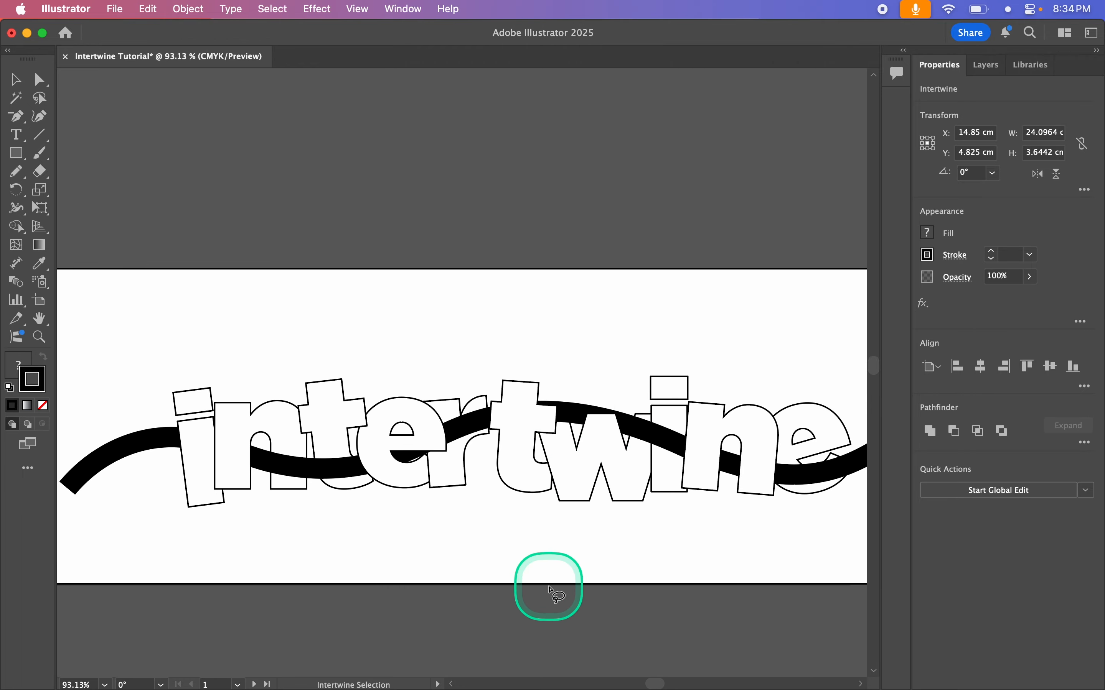
scroll(547, 587, "down", 2)
scroll(550, 590, "up", 3)
scroll(552, 587, "right", 3)
scroll(553, 587, "down", 4)
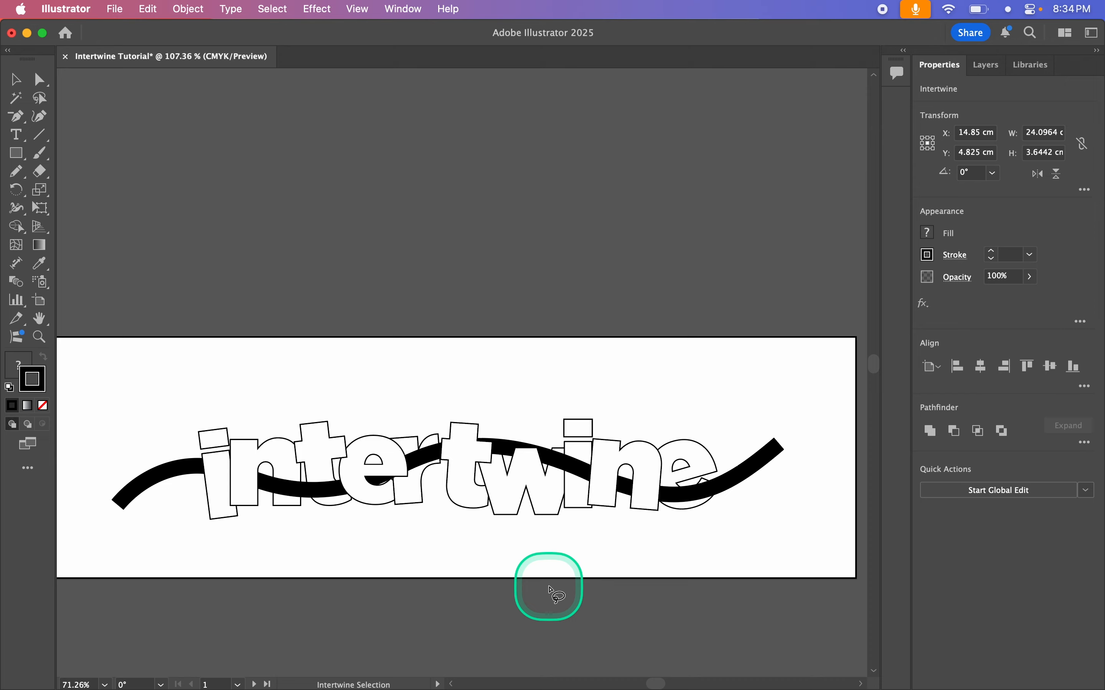
scroll(585, 551, "down", 2)
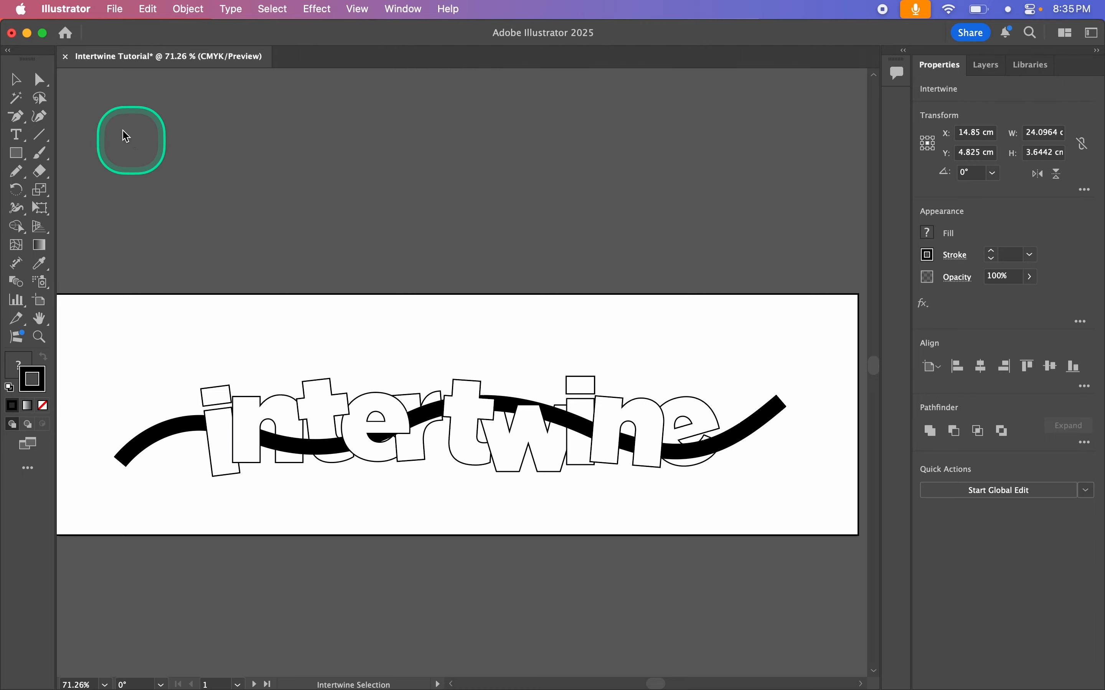
left_click(16, 81)
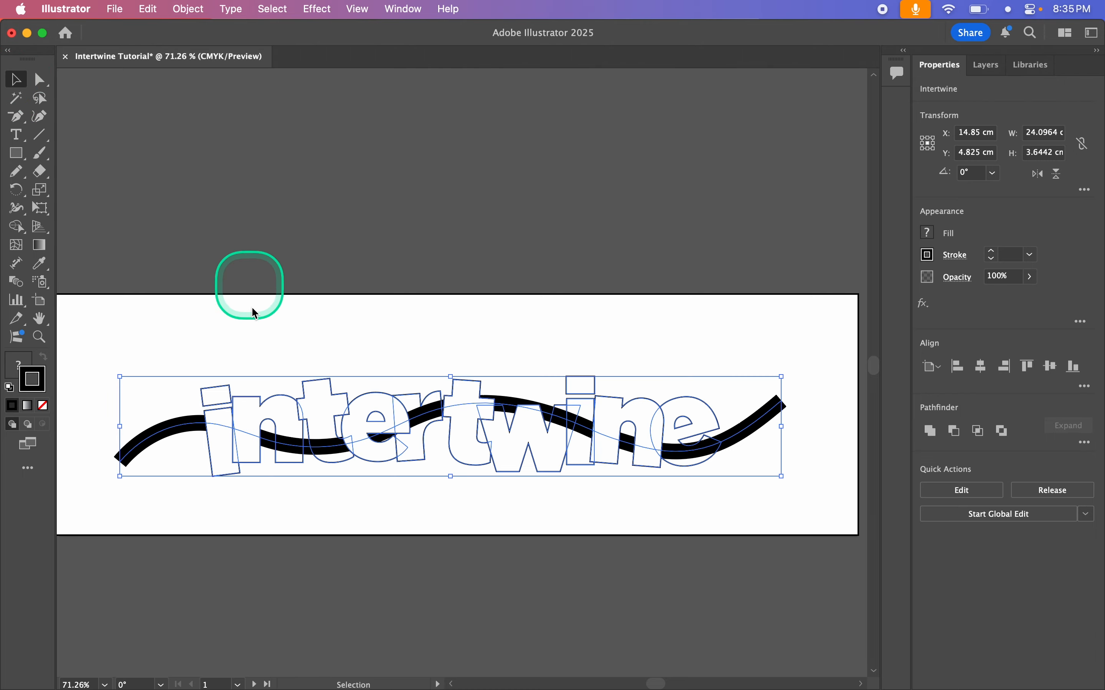
left_click(548, 320)
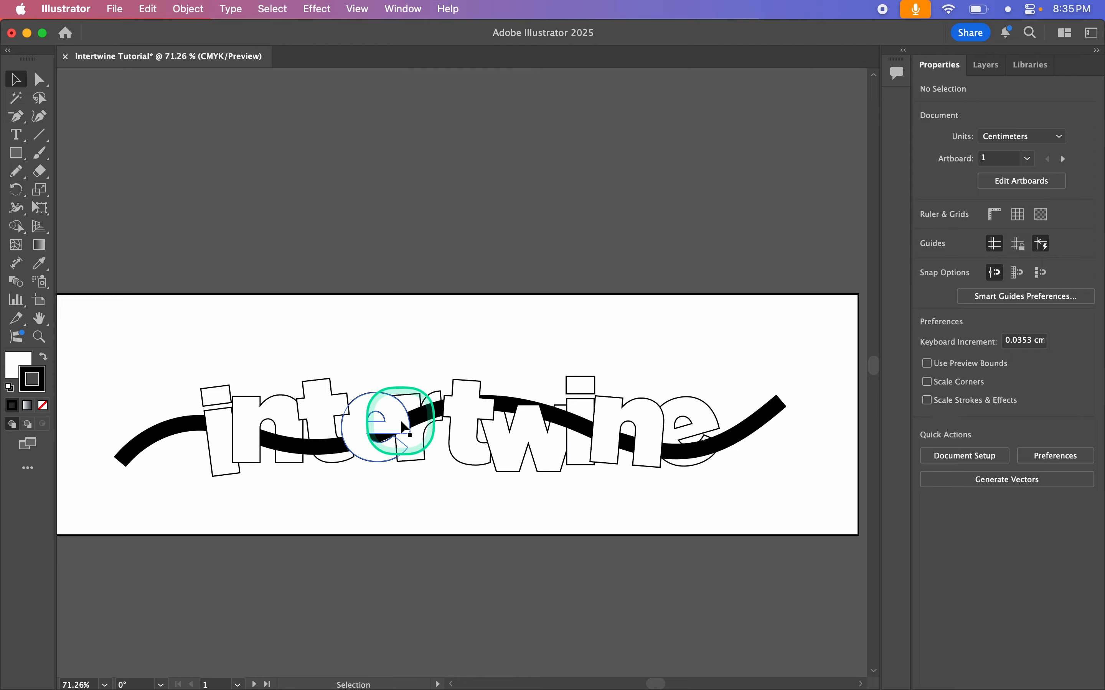
Step: Try moving the whole intertwined artwork up and to the right as one object, and undo the move
left_click_drag(394, 437, 400, 393)
key("super+z")
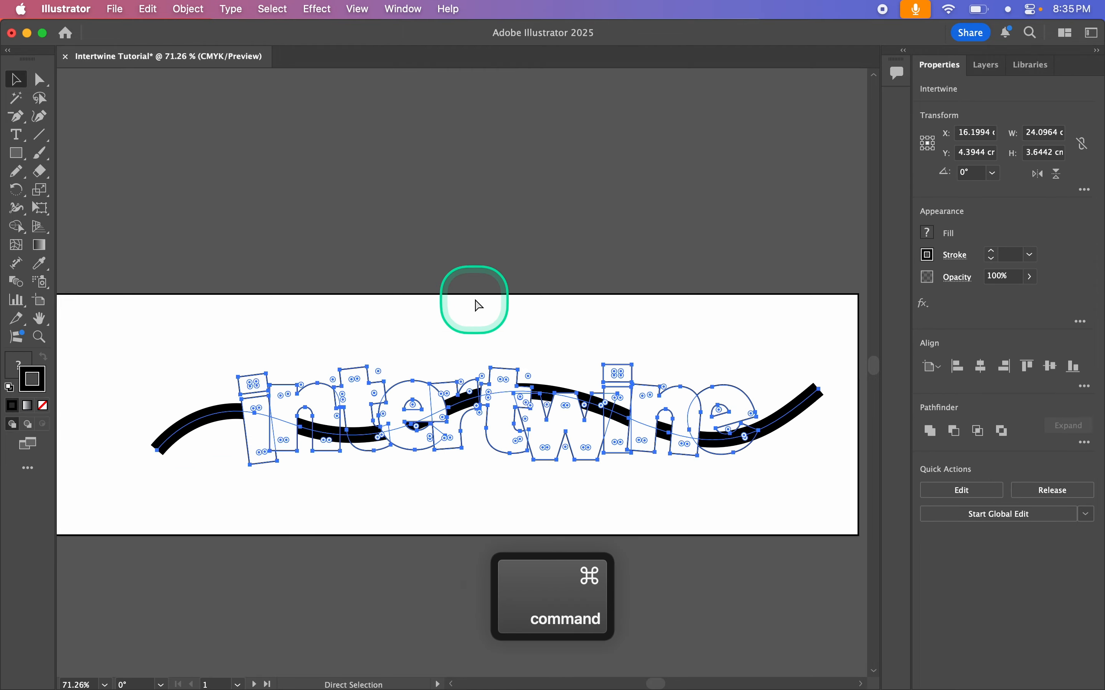
key("super+z")
key("super+z")
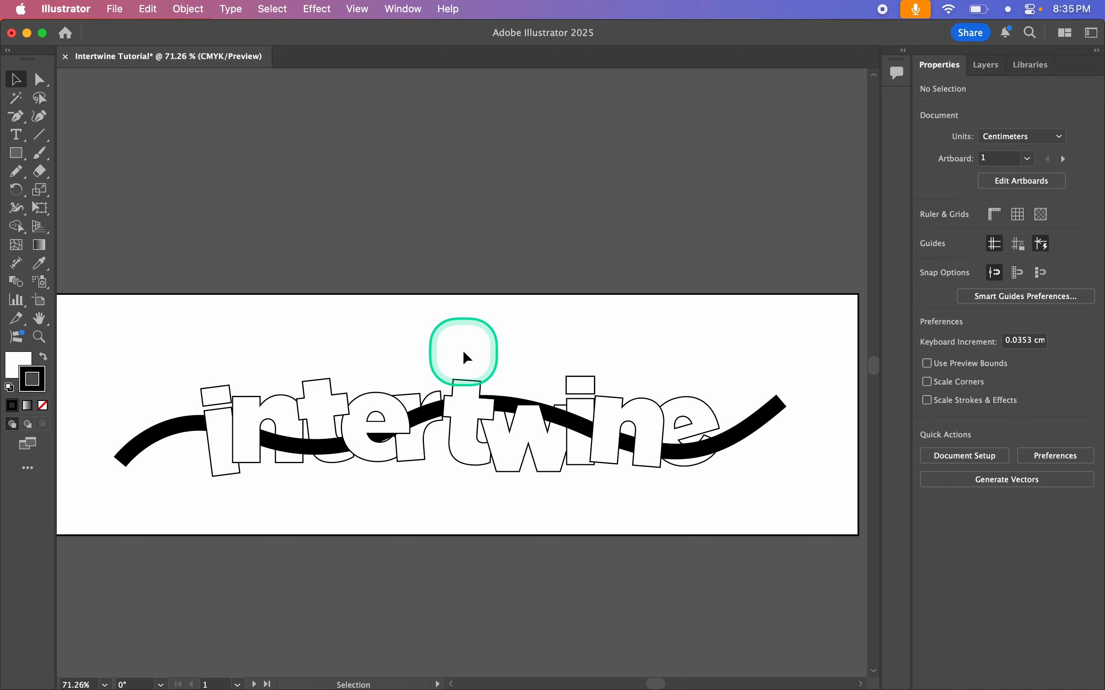
Step: Select the intertwined artwork, release its Intertwine effect and undo the release
left_click(357, 432)
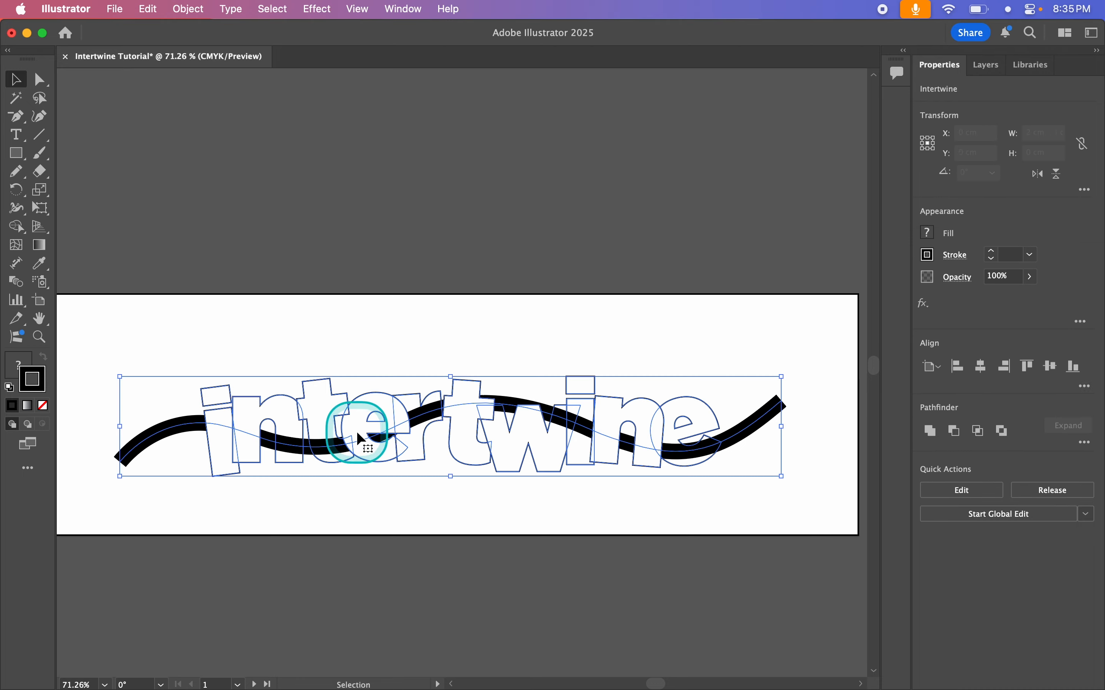
left_click(344, 527)
left_click(398, 414)
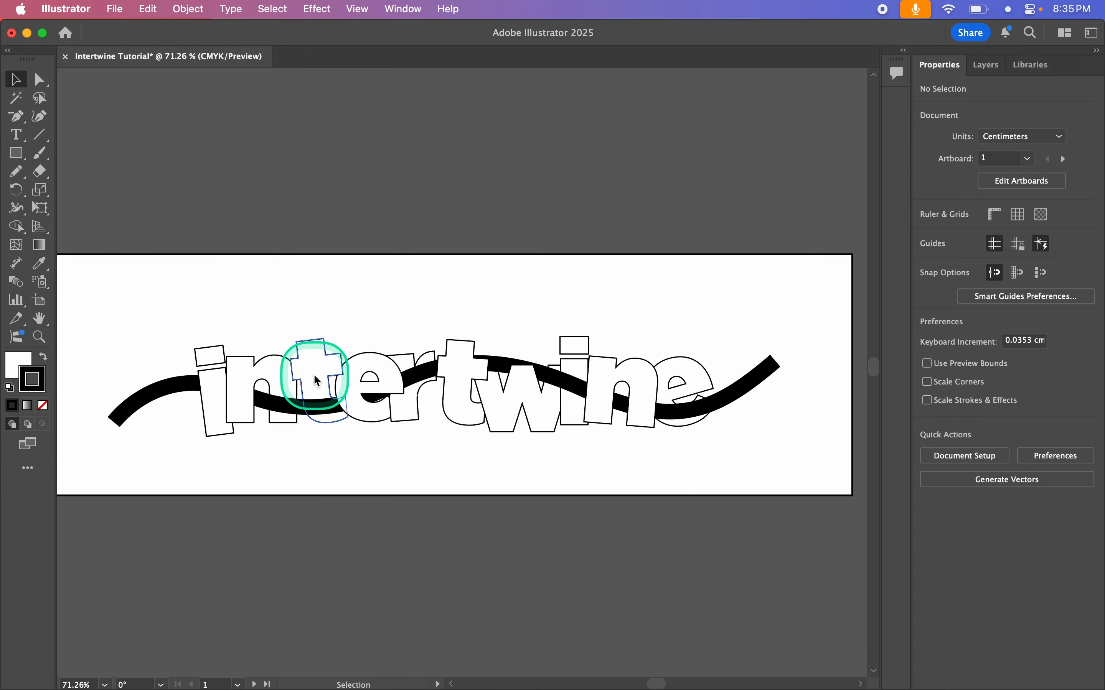
left_click(326, 369)
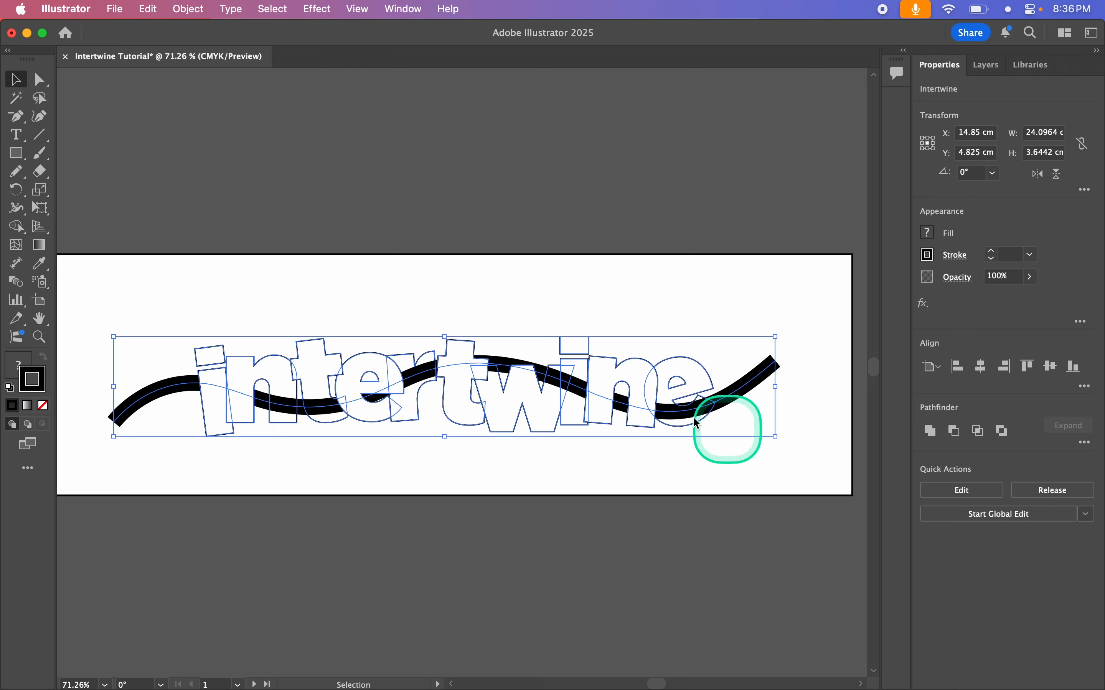
left_click(1050, 492)
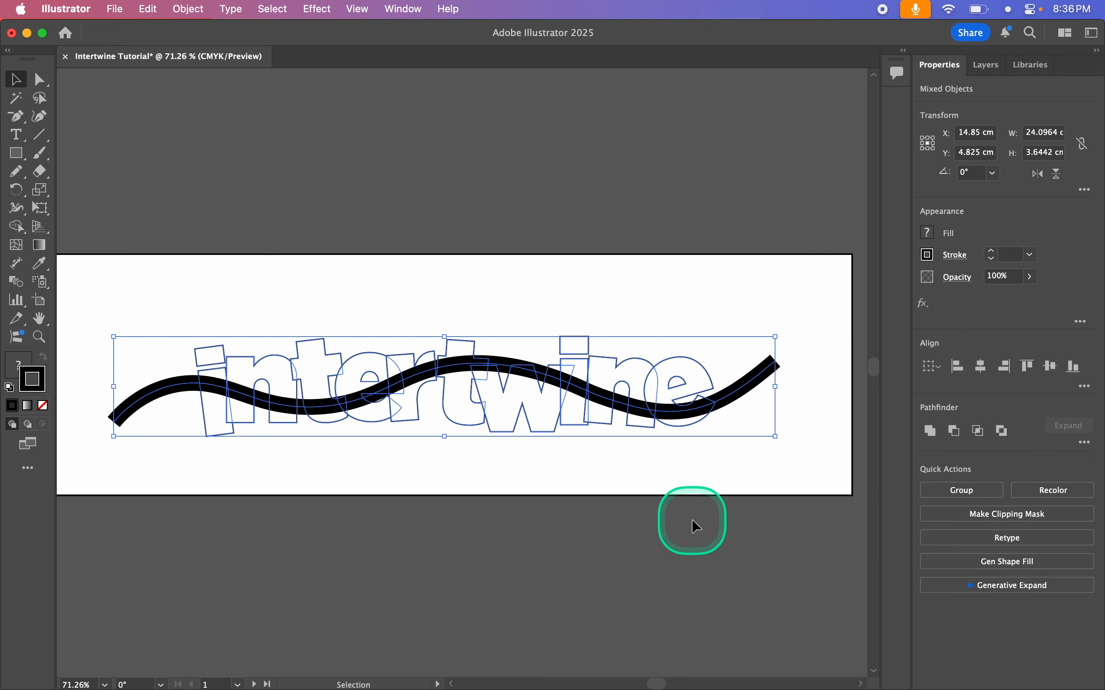
key("super+z")
Step: Reopen the intertwined artwork for Intertwine editing and return to the Selection tool
left_click(958, 491)
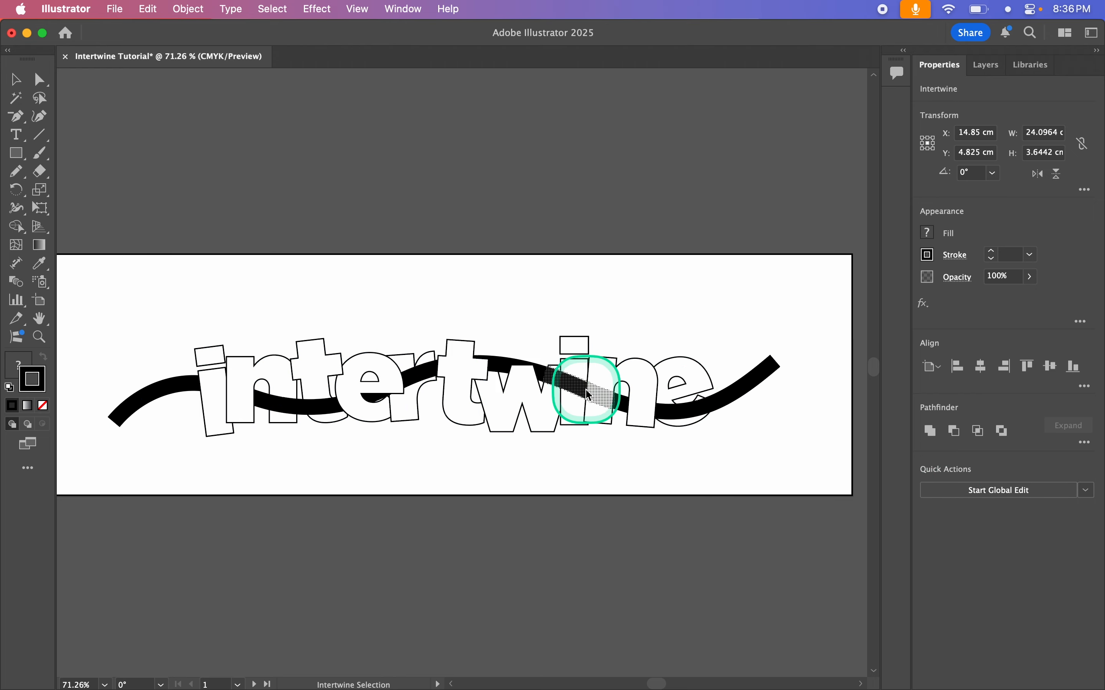
left_click(15, 79)
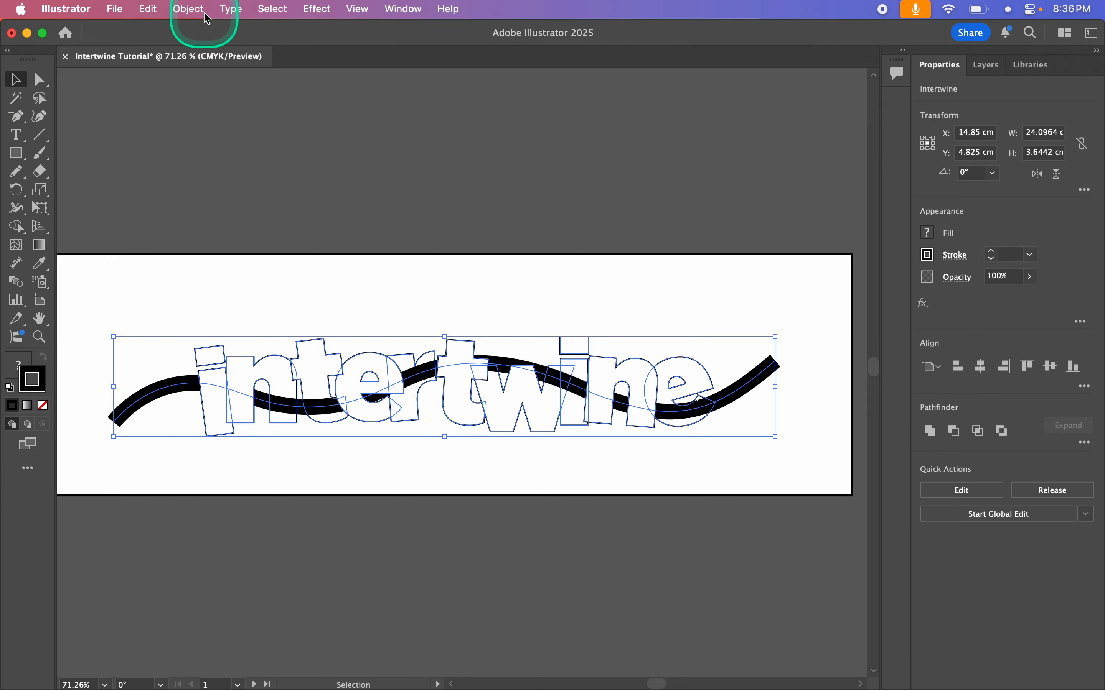
left_click(190, 10)
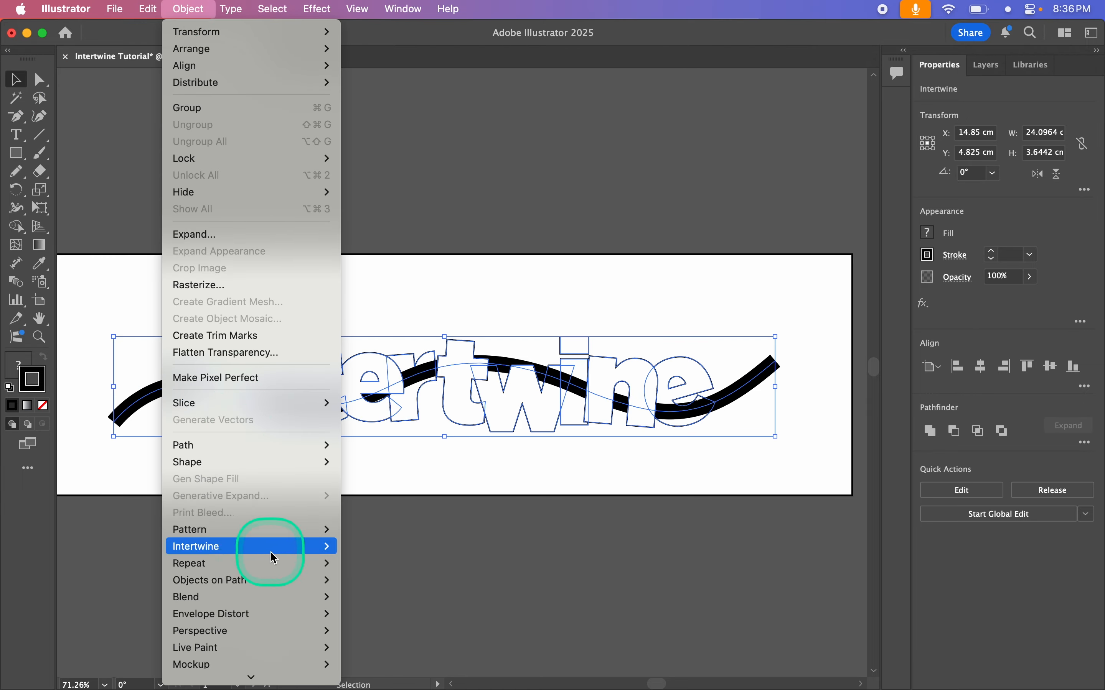
mouse_move(271, 547)
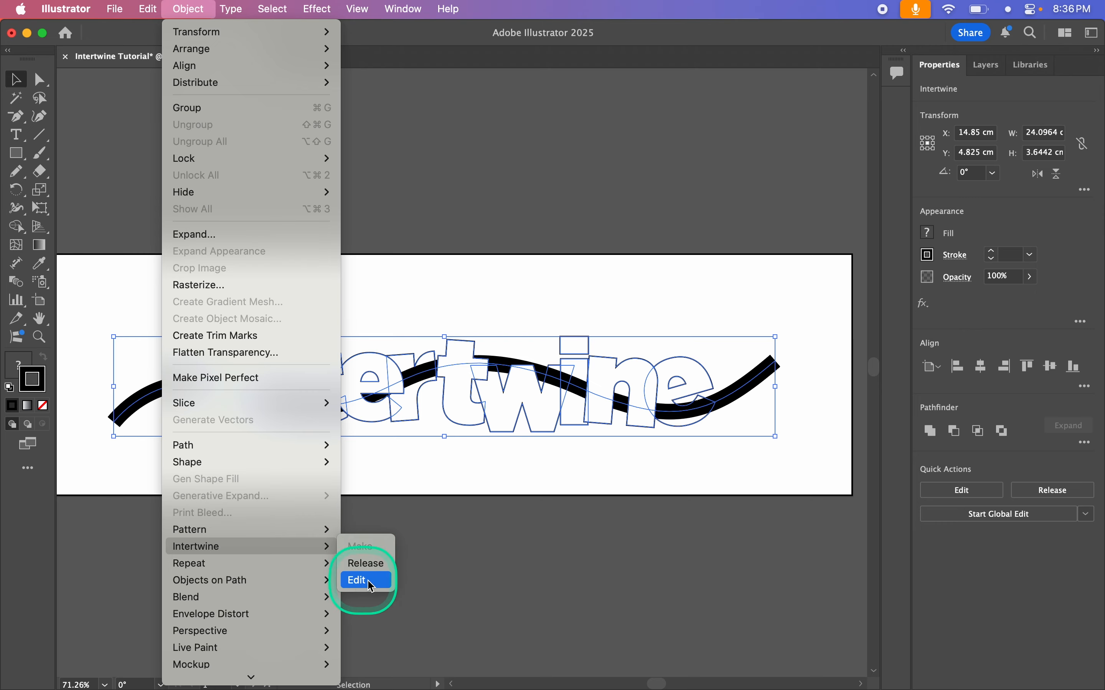
mouse_move(214, 7)
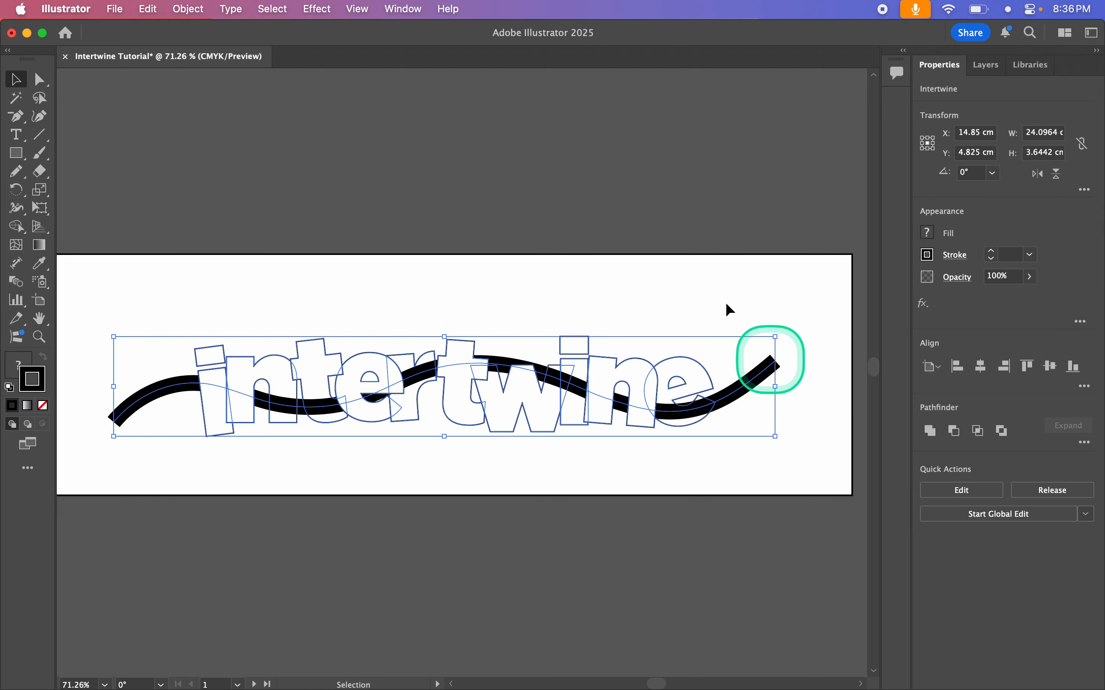
left_click(397, 8)
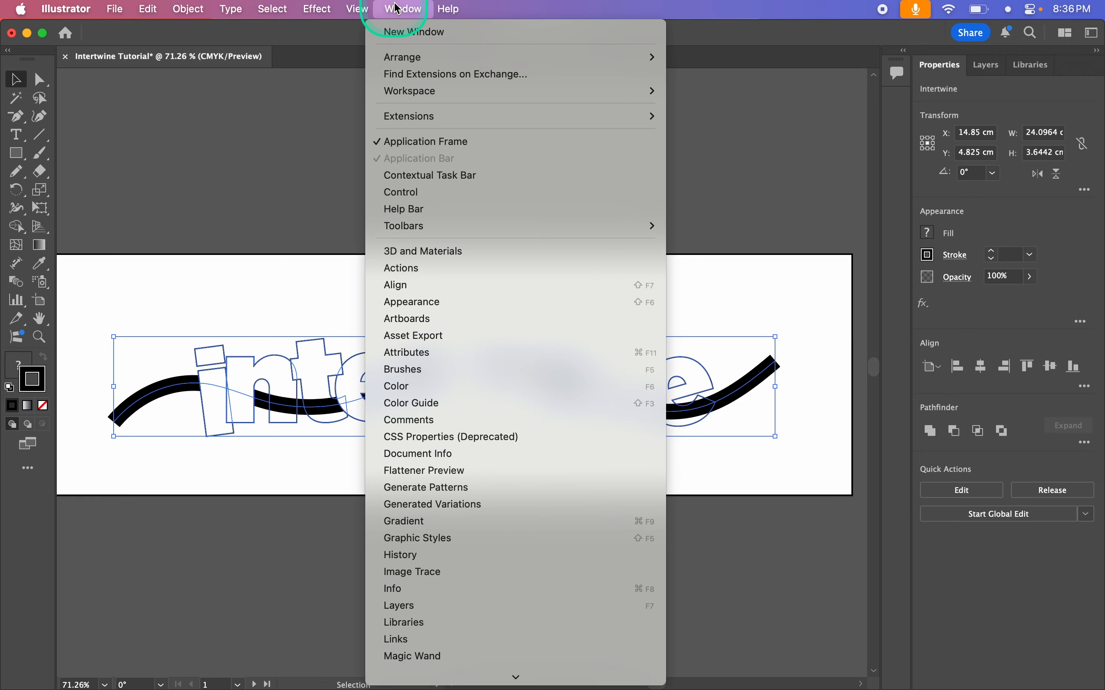
mouse_move(447, 677)
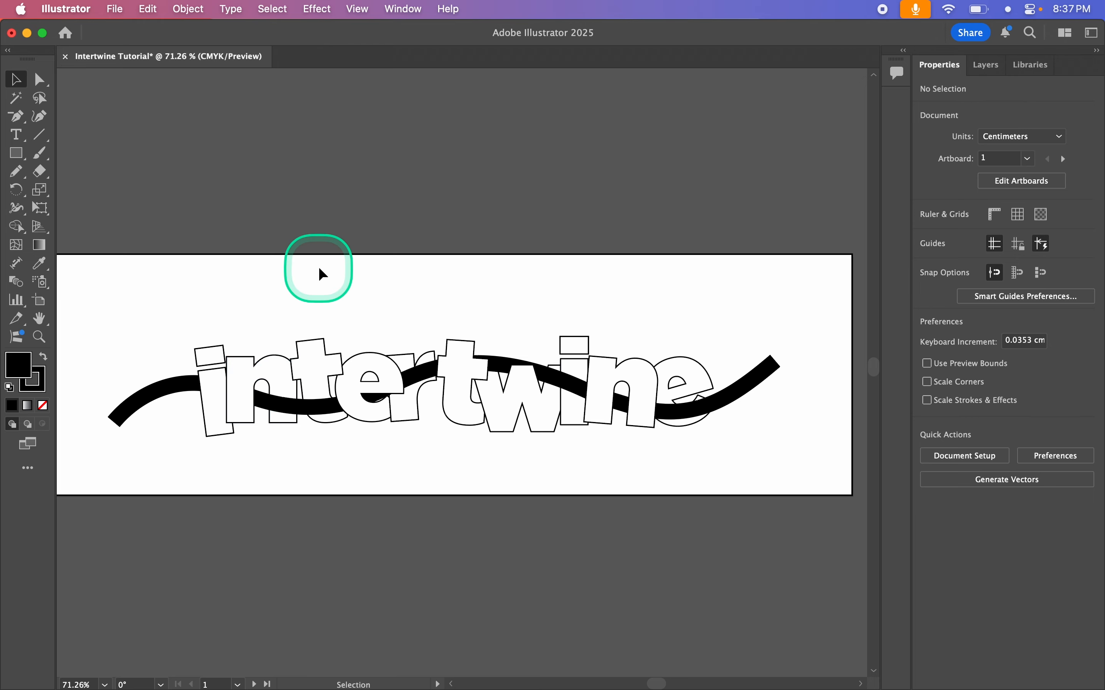
Step: Select the intertwined artwork, expand its object, fill and stroke, and deselect it
left_click(329, 368)
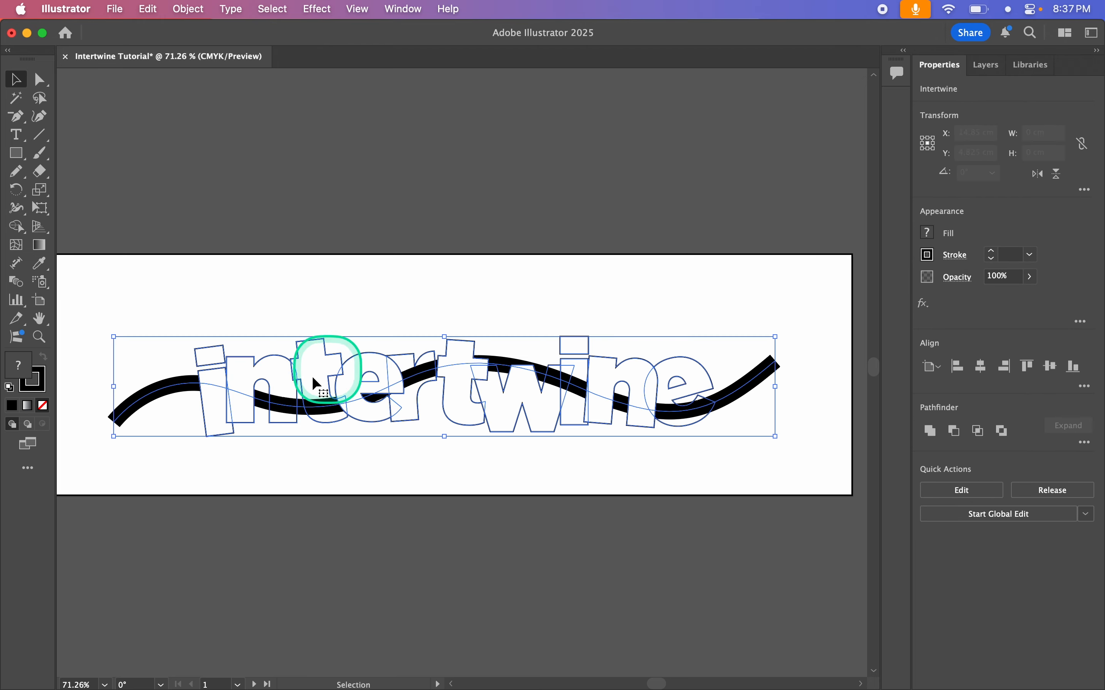
left_click(188, 8)
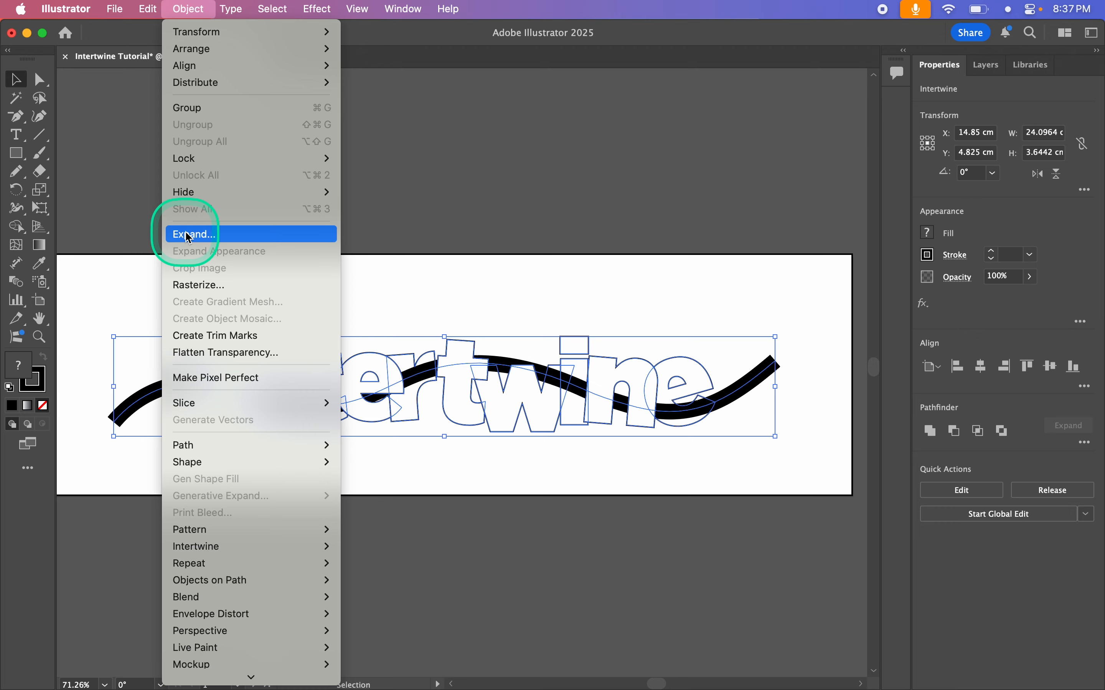
left_click(218, 238)
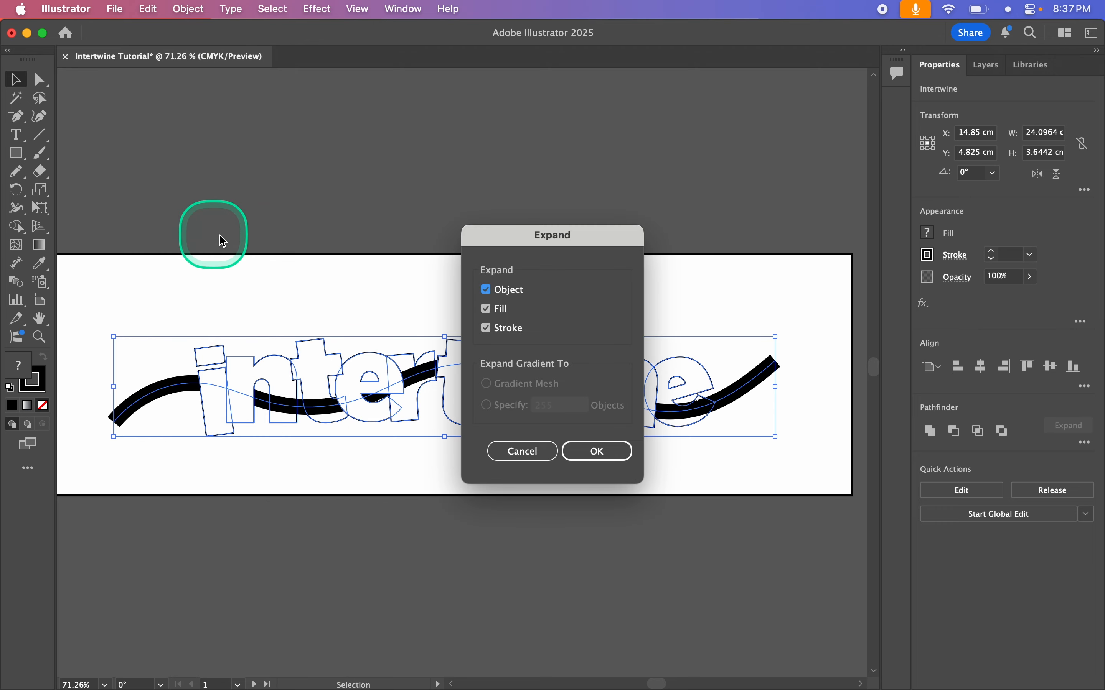
left_click(607, 458)
left_click(511, 511)
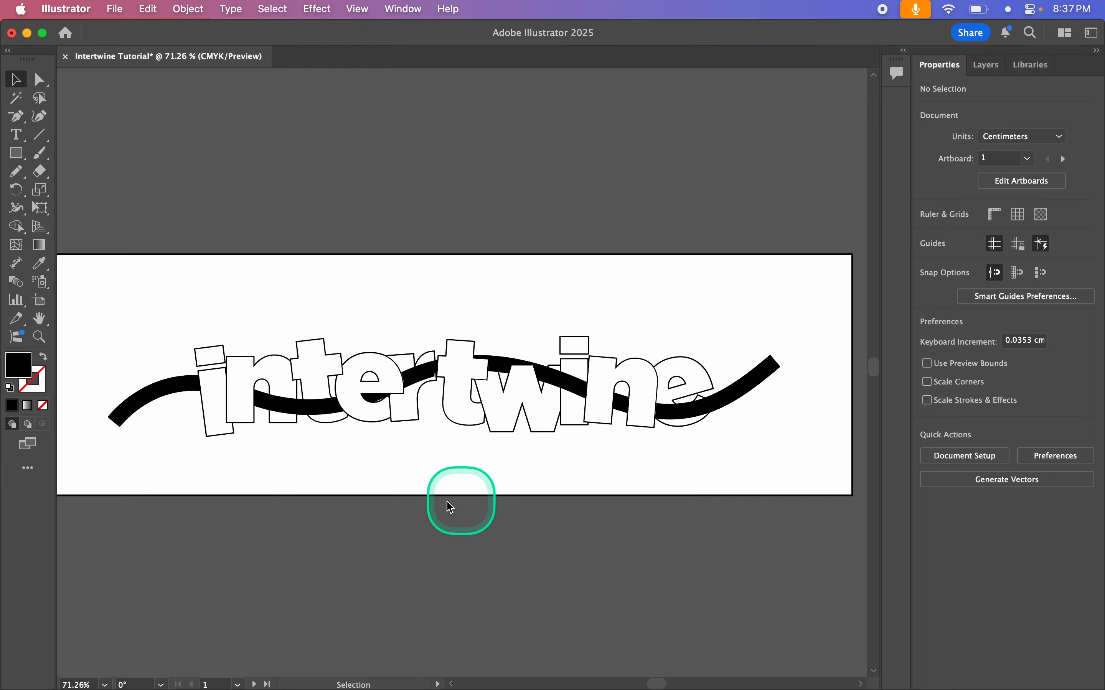
Step: Ungroup the expanded artwork and clear the selection
left_click(501, 402)
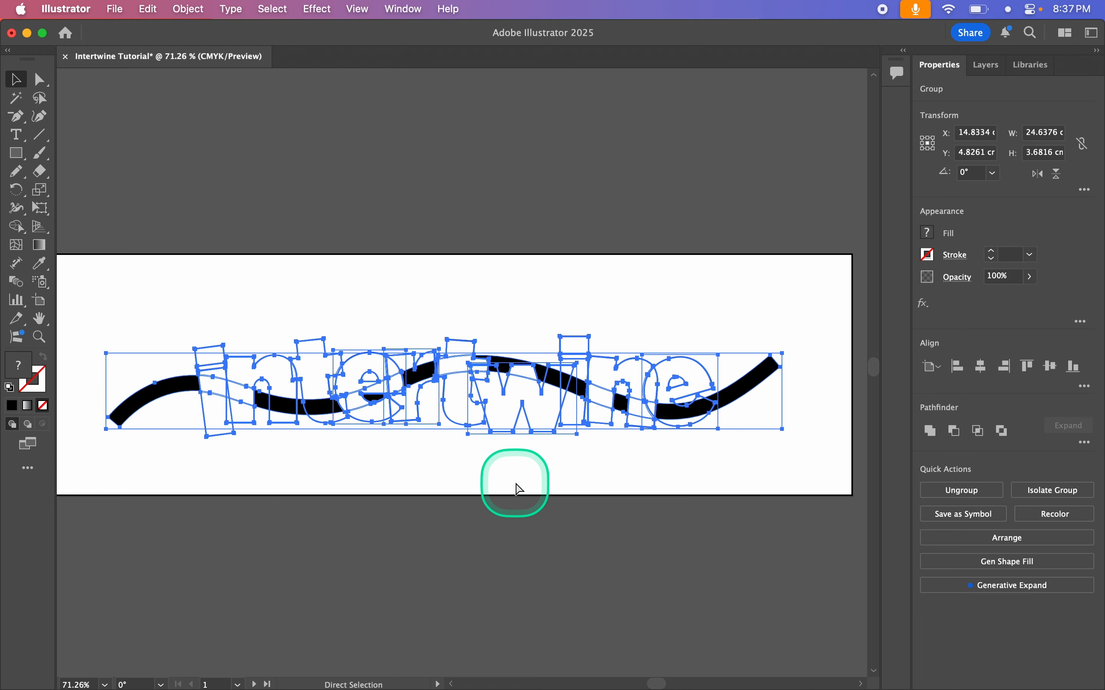
key("super+shift+g")
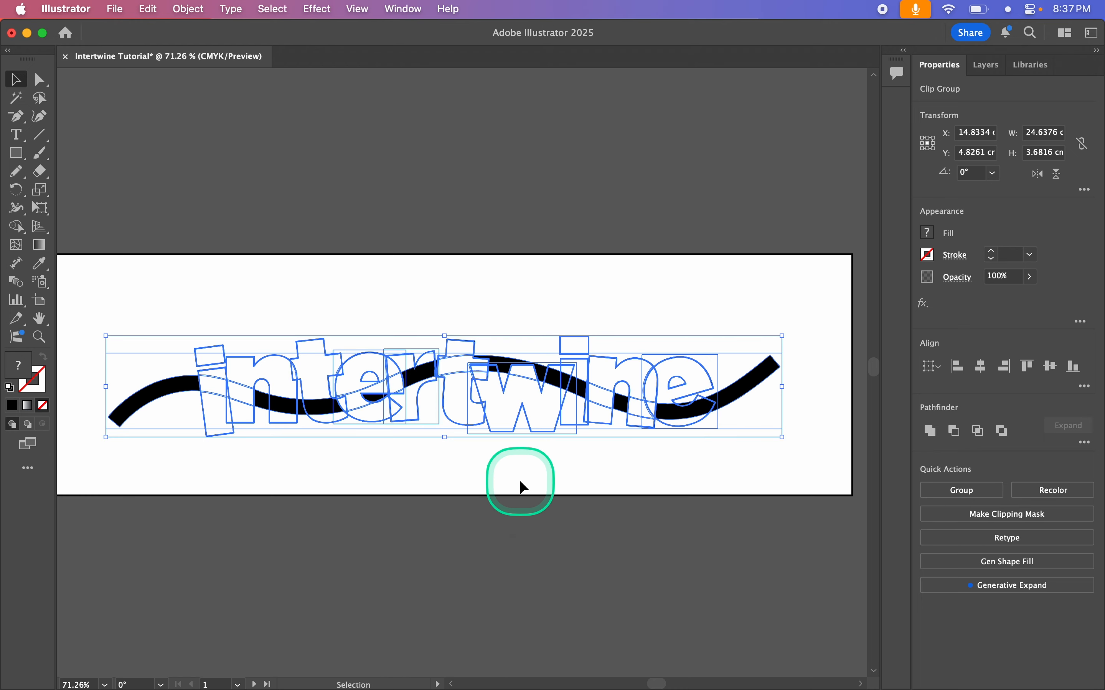
left_click(521, 480)
Step: Move the w below the artboard, then shift the underlying stroke-and-letters group down and to the left and ungroup it
left_click_drag(527, 391, 538, 574)
left_click_drag(542, 431, 592, 482)
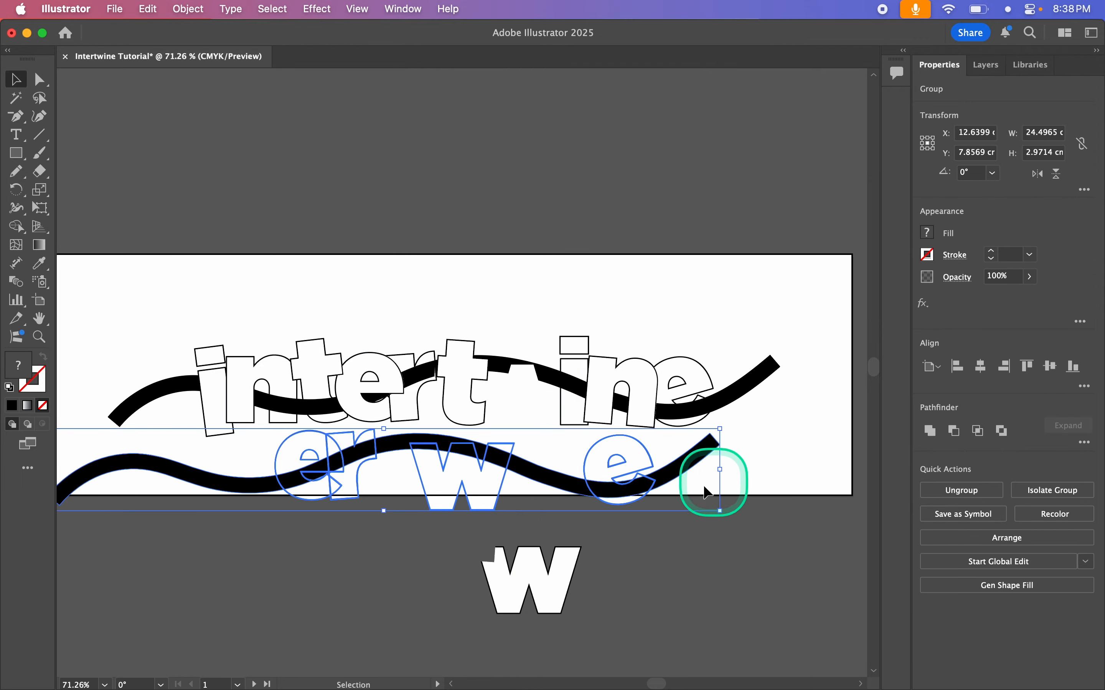
scroll(598, 516, "down", 1)
scroll(598, 516, "left", 1)
left_click(971, 493)
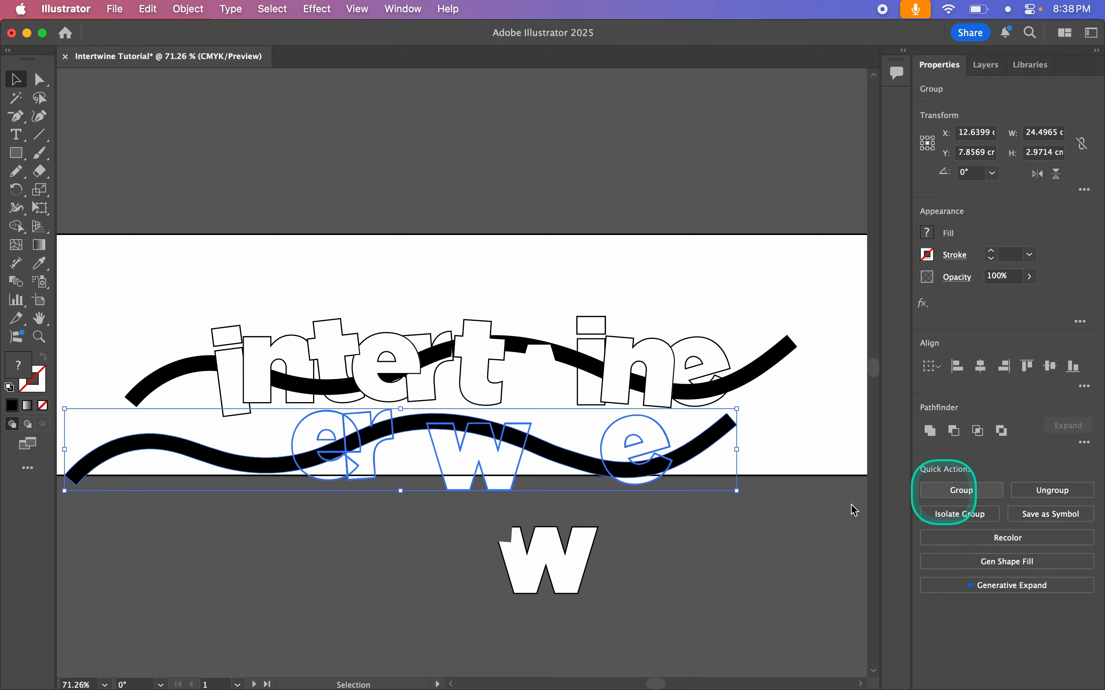
left_click(538, 477)
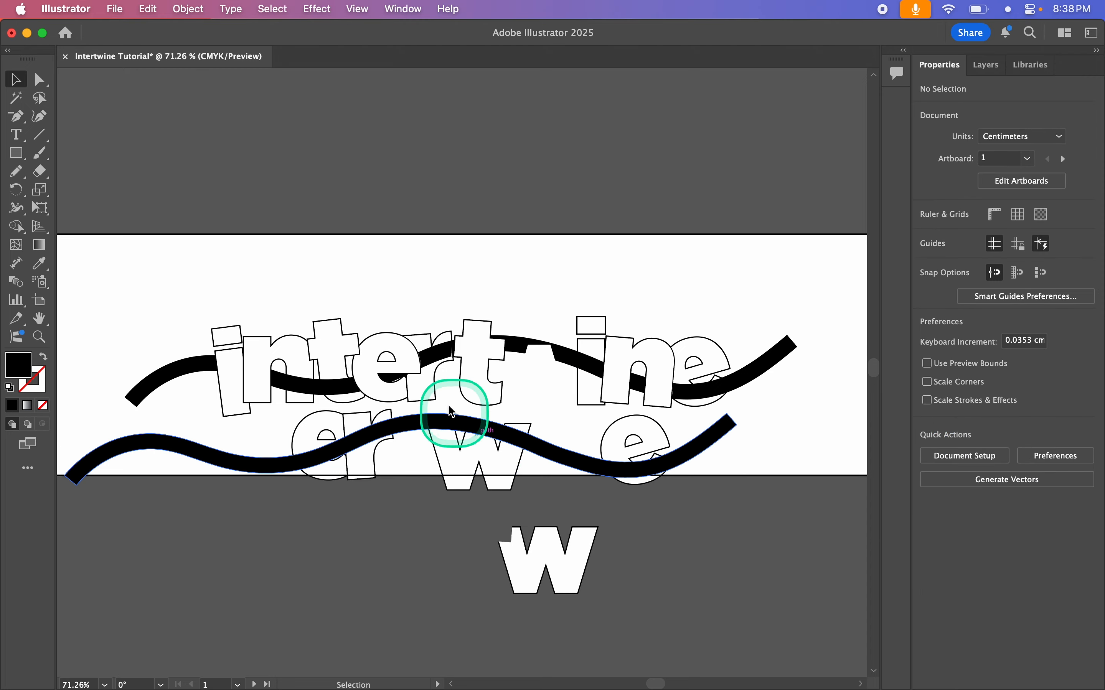
Step: Select the expanded letter i and check which ungroup commands are available
left_click(243, 340)
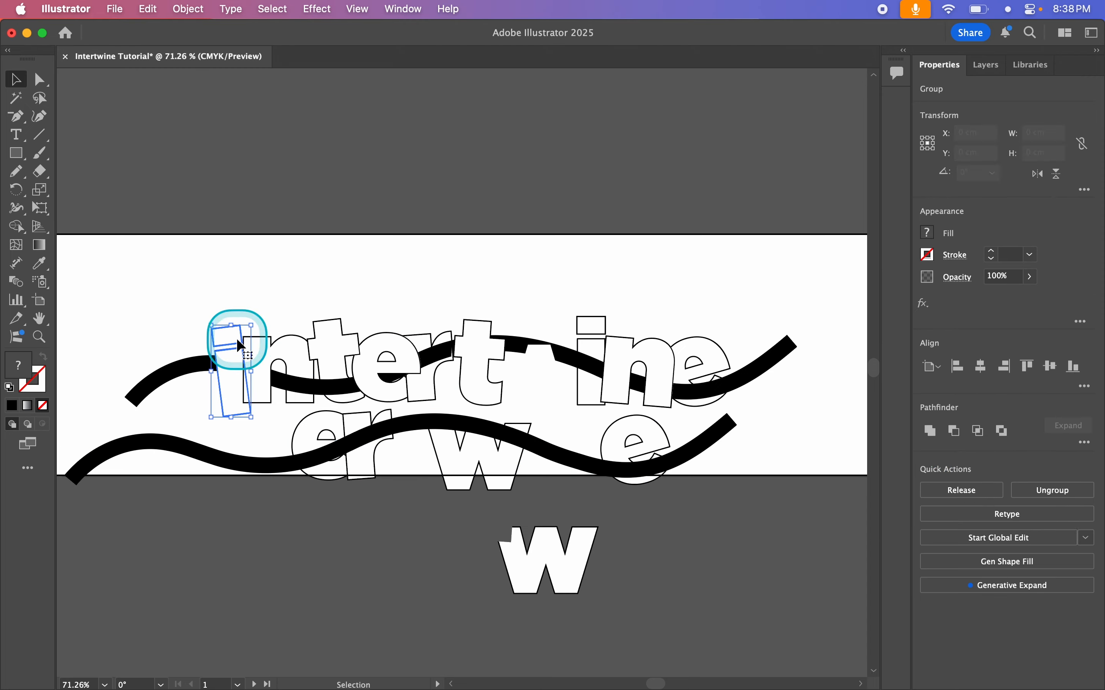
left_click(188, 9)
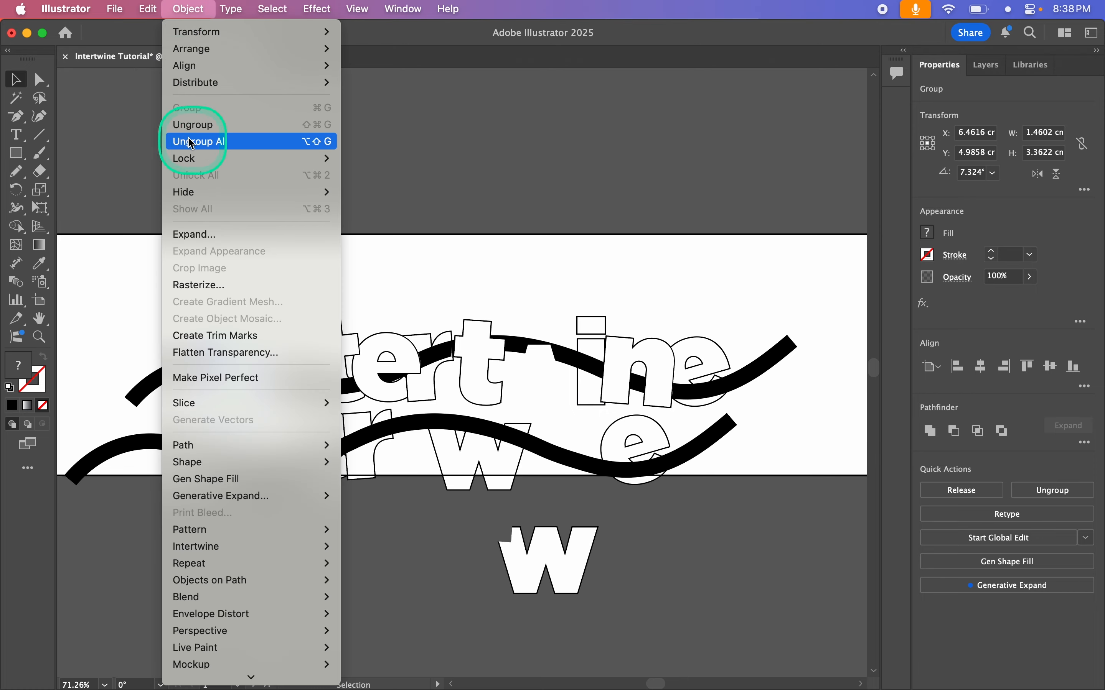
left_click(185, 9)
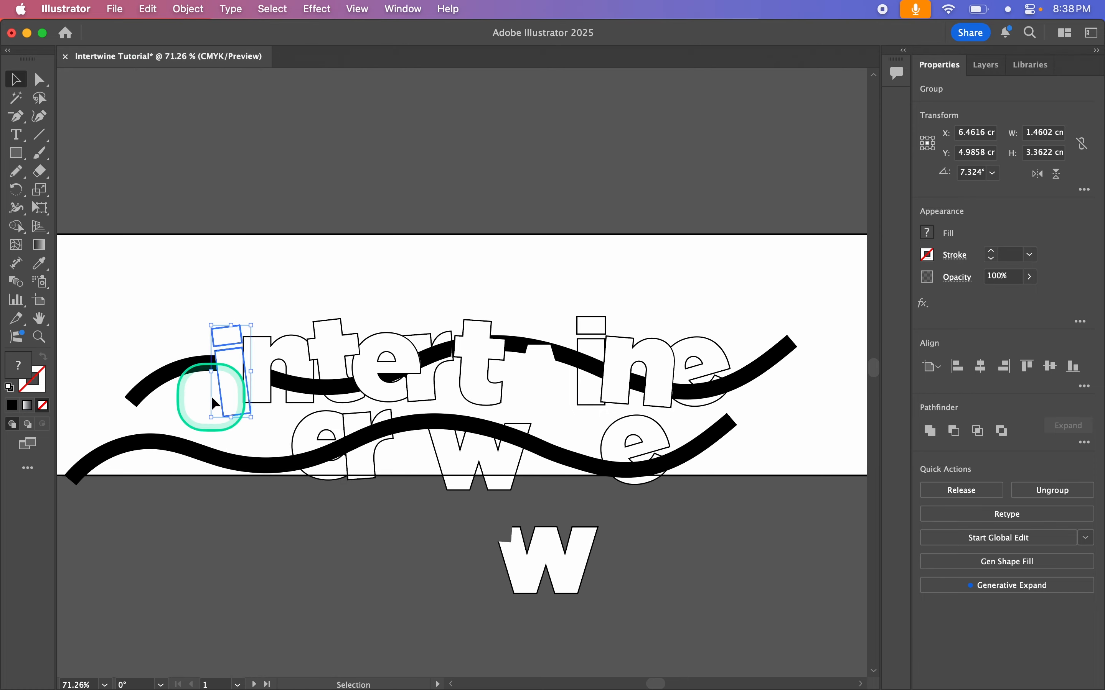
Step: Pull the upper wavy stroke, the first t and the first e away from the word, and deselect
mouse_move(244, 371)
left_mouse_down()
mouse_move(223, 353)
mouse_move(236, 252)
mouse_move(239, 265)
left_mouse_up()
left_click(333, 377)
mouse_move(340, 384)
left_mouse_down()
mouse_move(310, 345)
mouse_move(154, 378)
left_mouse_up()
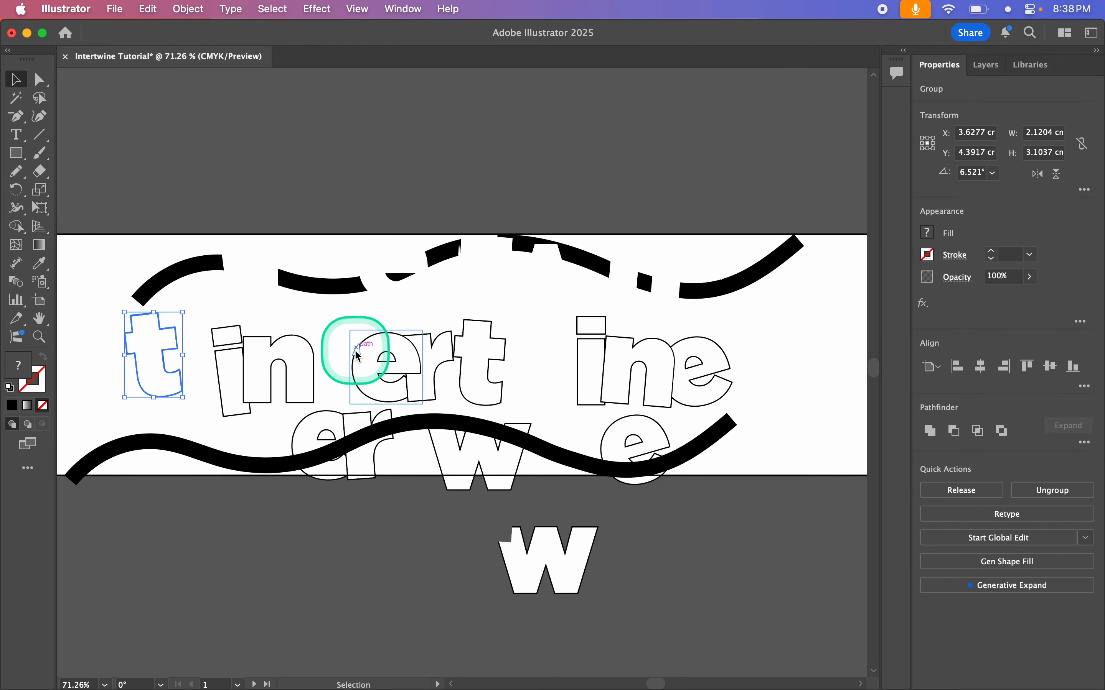
left_click_drag(358, 356, 333, 341)
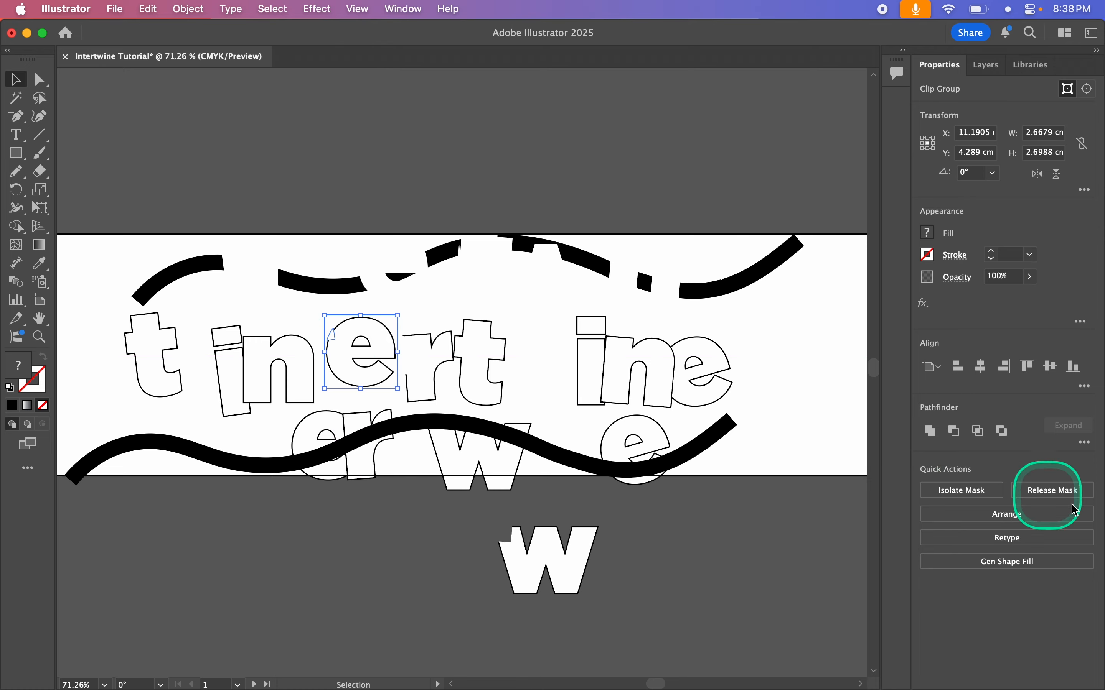
left_click(276, 320)
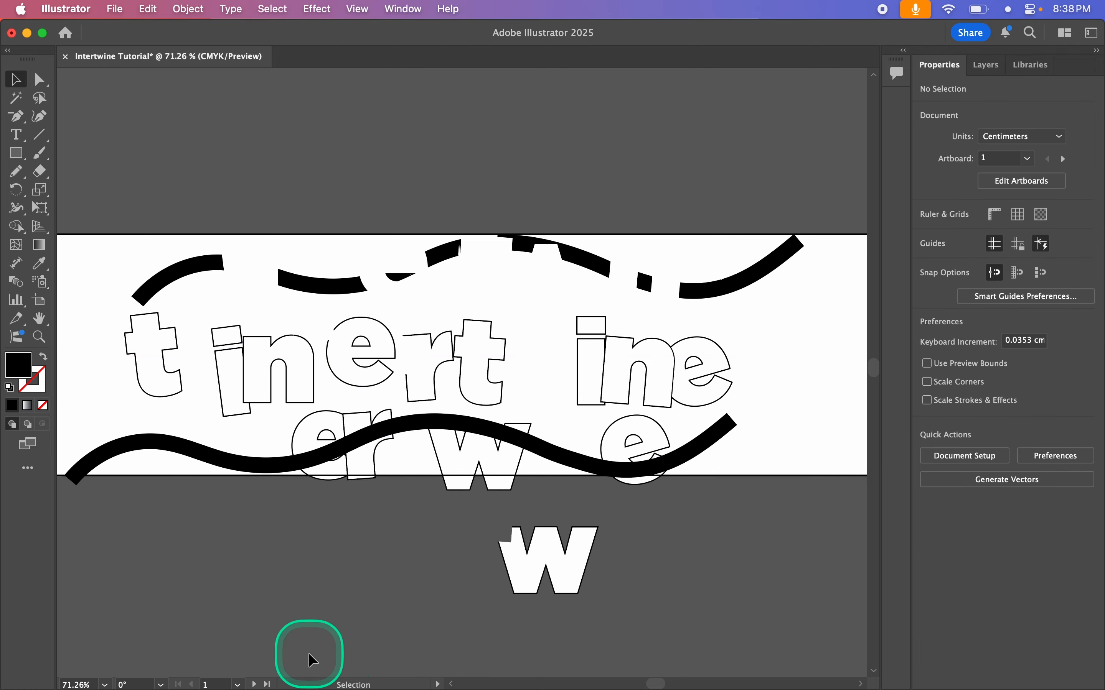
Step: Switch to Outline view, select the upper wavy stroke's clip group, and try moving the final e to the right
key("super+y")
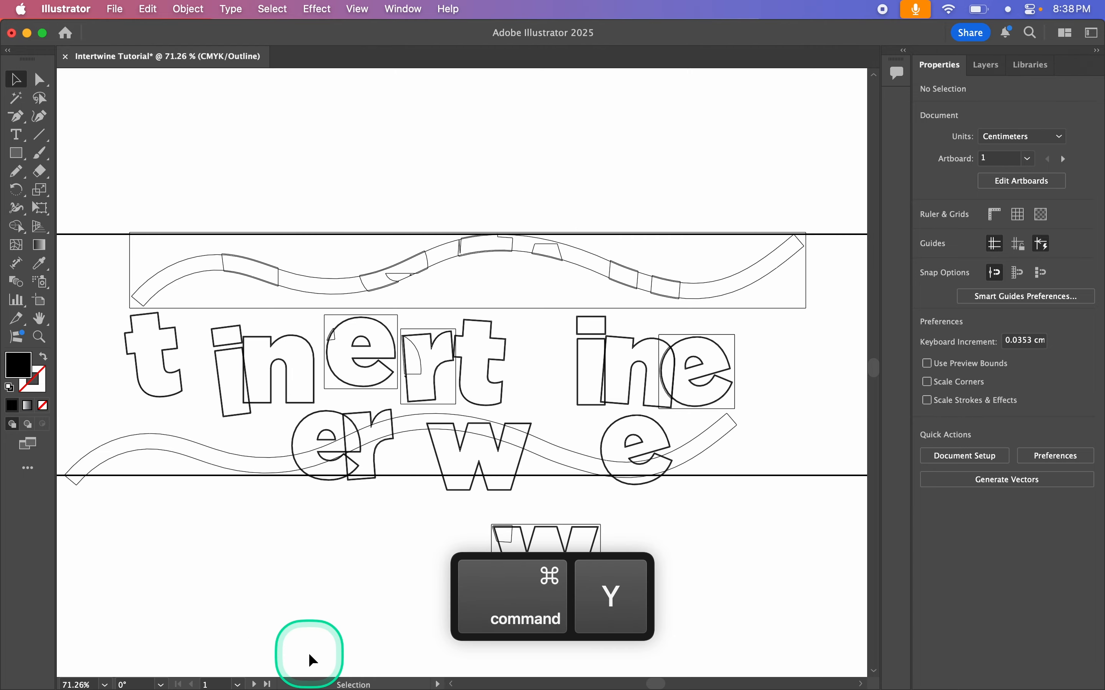
left_click(804, 289)
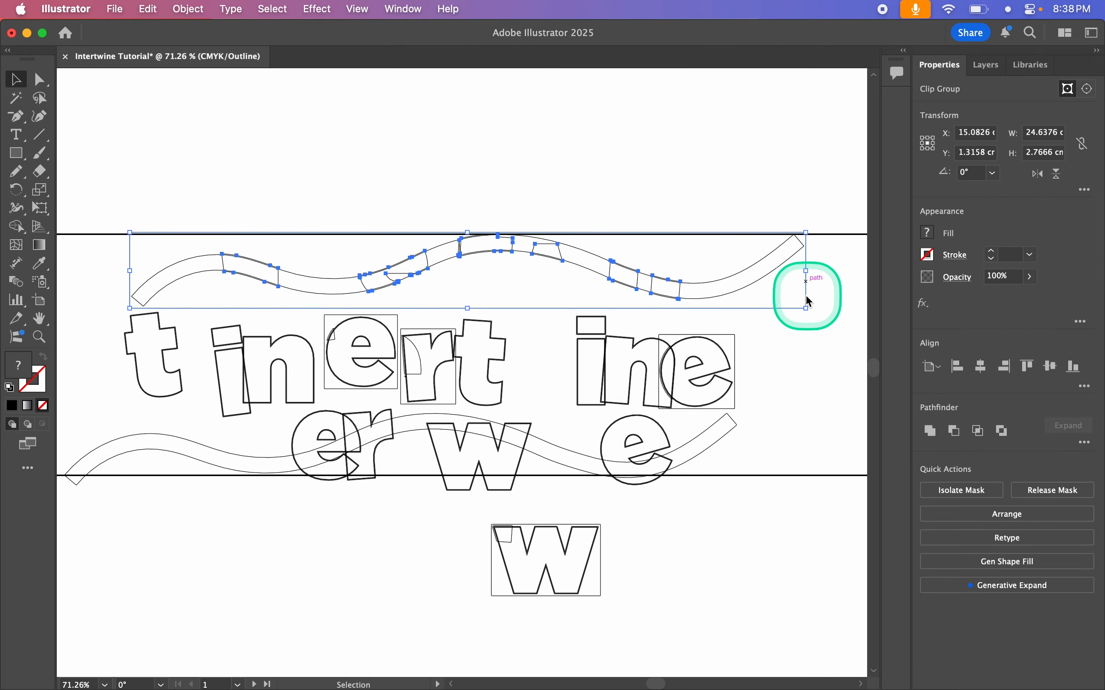
left_click(780, 369)
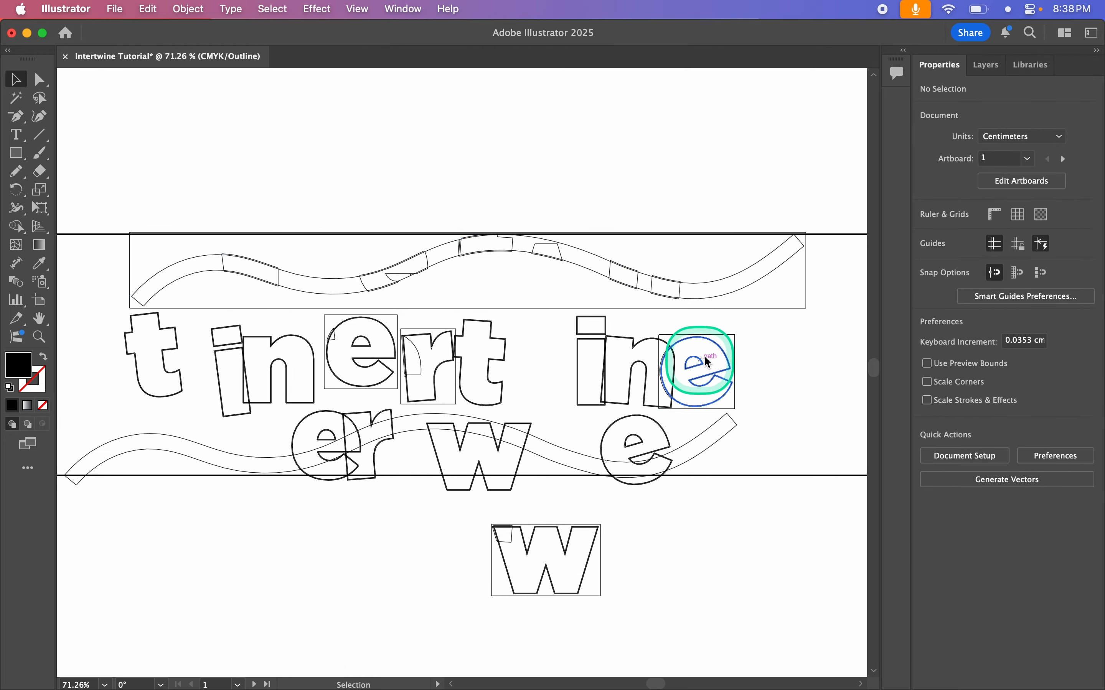
left_click(660, 400)
left_click_drag(703, 373, 758, 355)
Step: Undo the moves of the expanded pieces and return to Preview view
key("super+z")
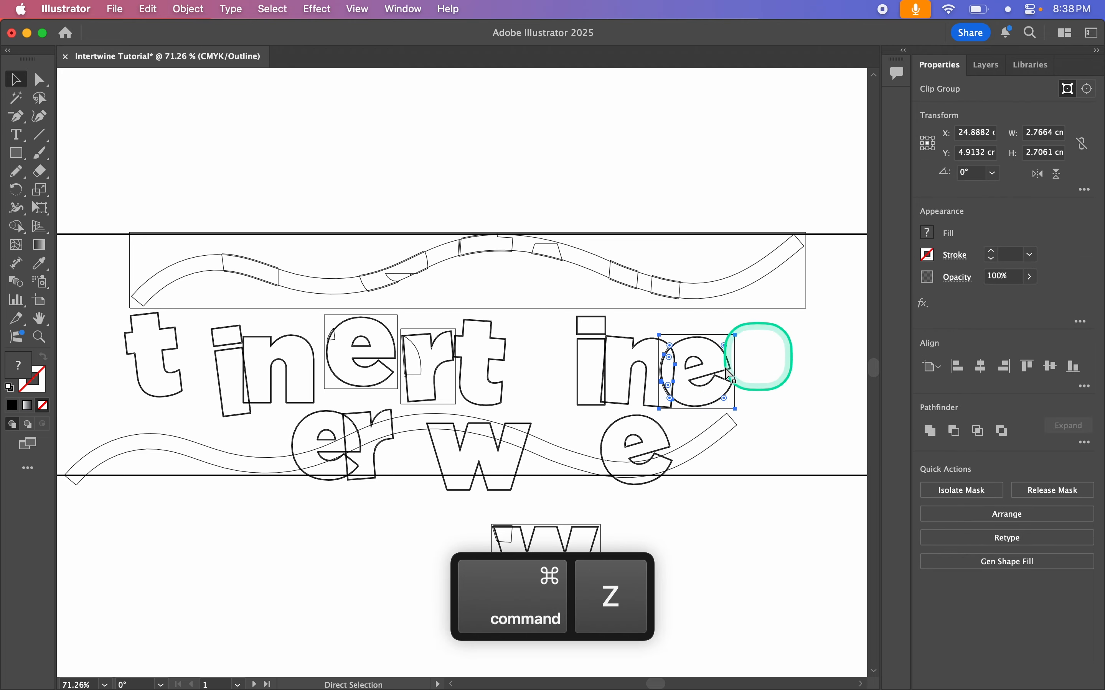
key("super+z")
key("super+z")
key("super+z")
key("super+z")
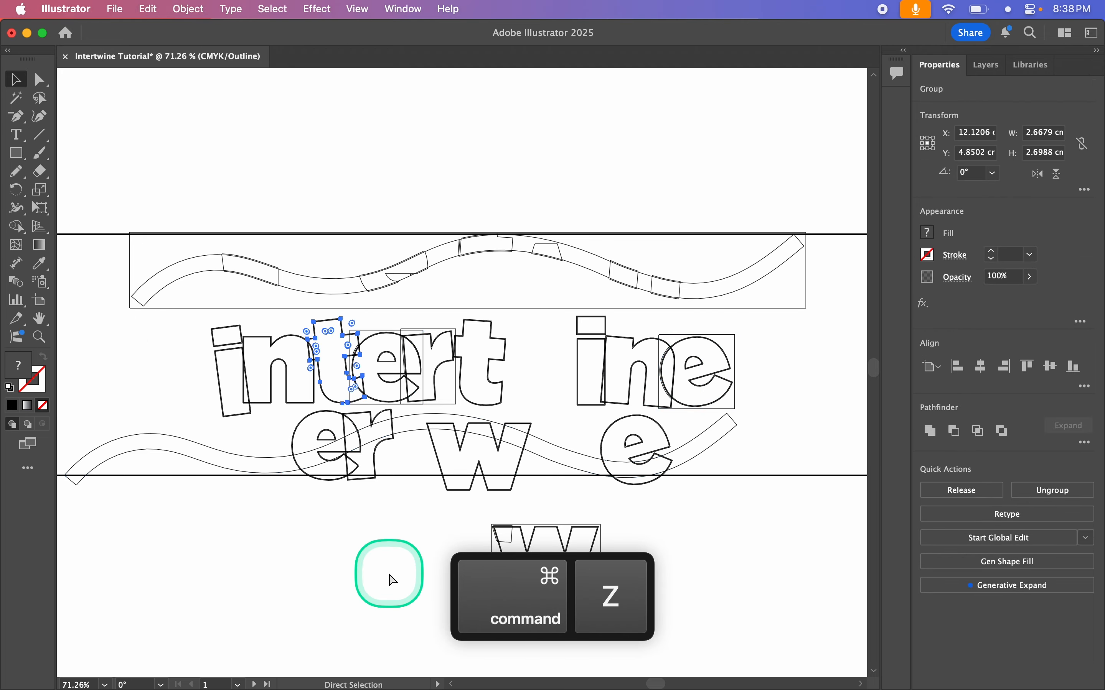
key("super+y")
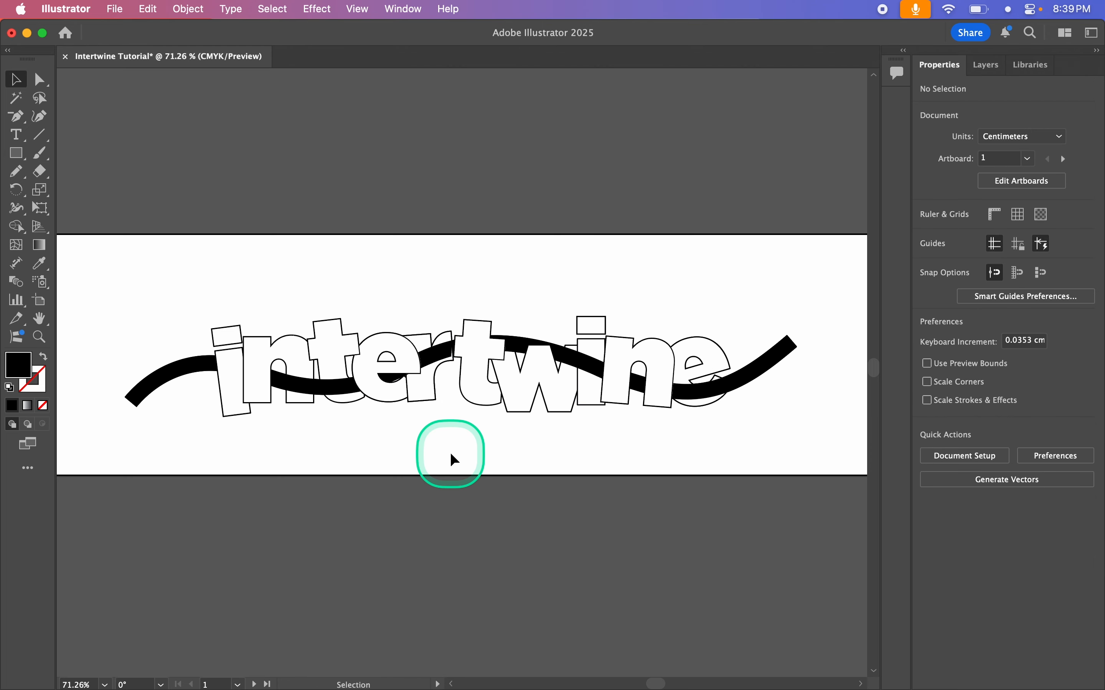